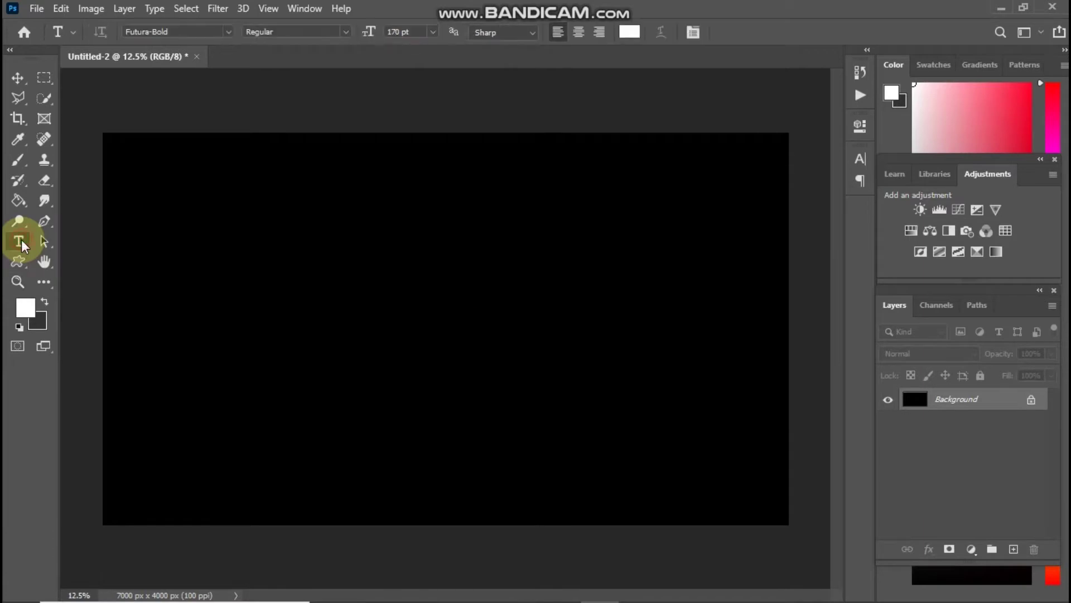
Add a white Futura-Bold text layer reading PHOTOSHOP near the middle of the black canvas.
click(359, 304)
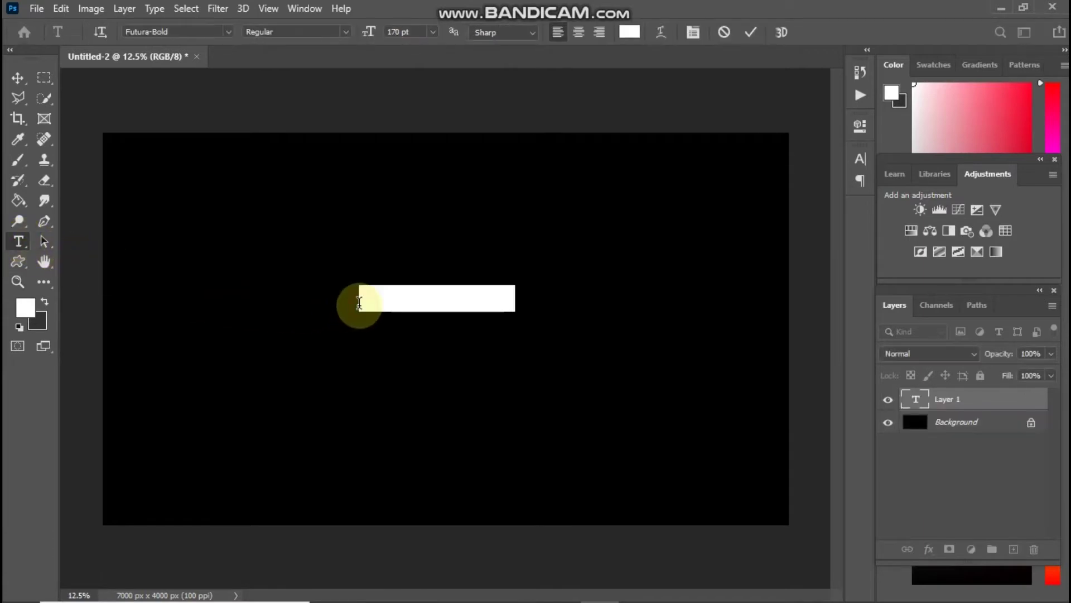
key(BackSpace)
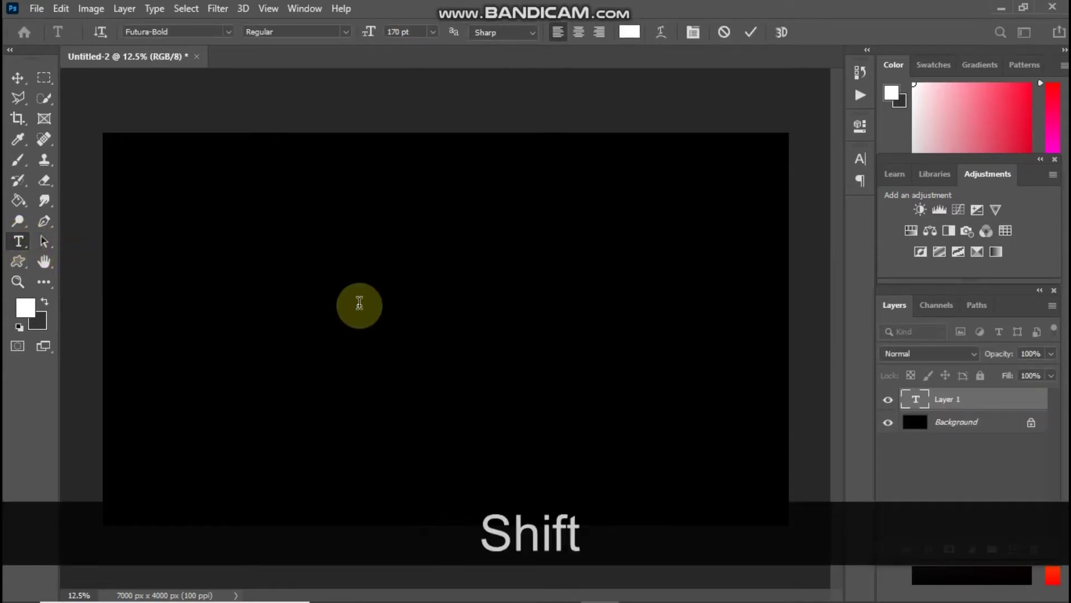
text(PHOTOSHOP)
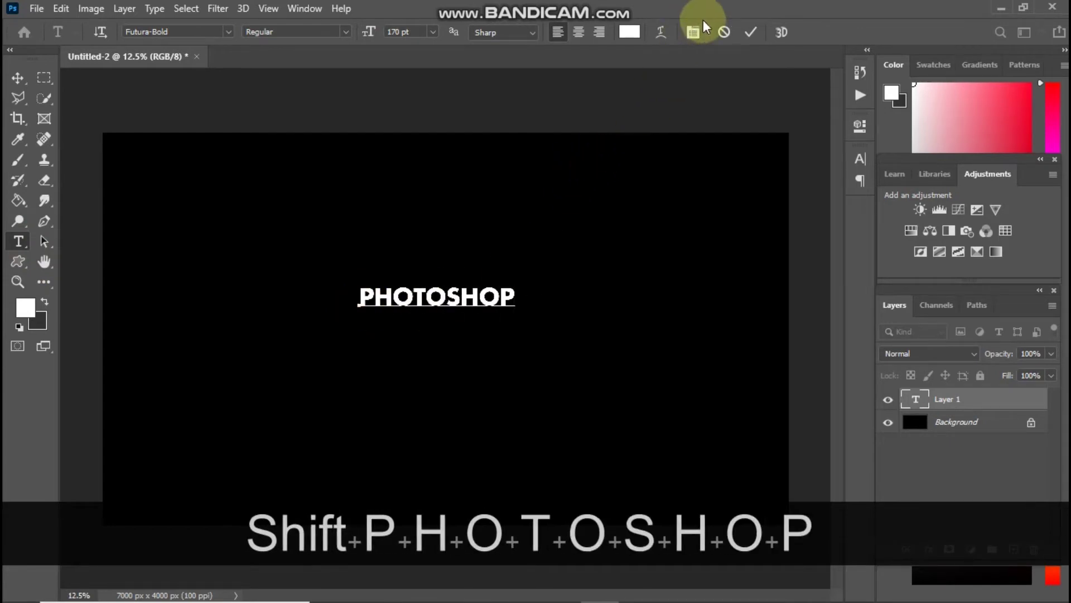
click(751, 32)
Scale the PHOTOSHOP text to about 130% and centre it horizontally on the canvas.
key(ctrl+t)
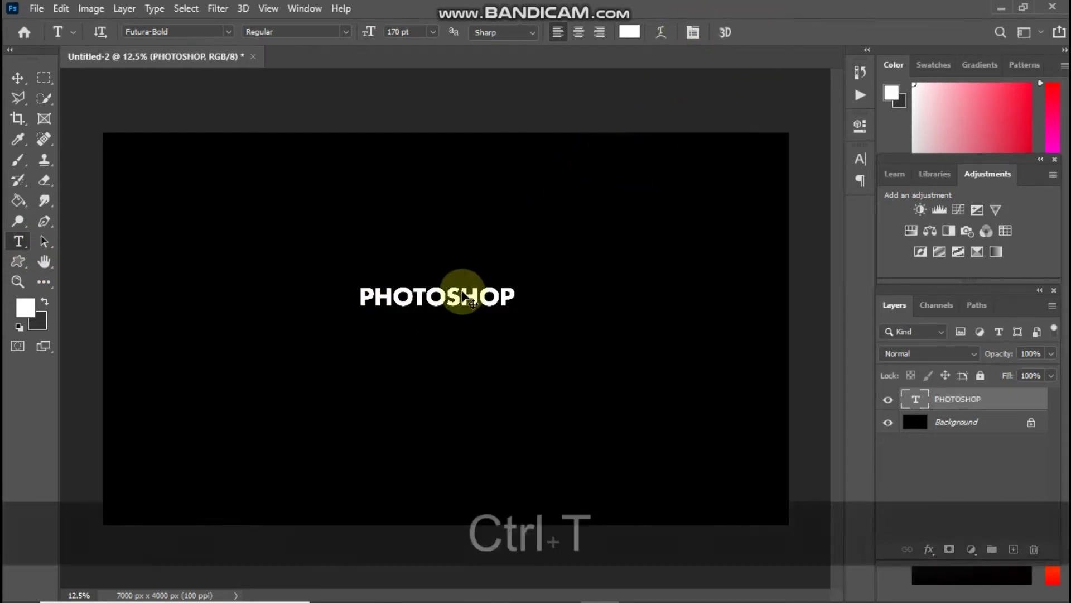
drag(440, 312, 461, 322)
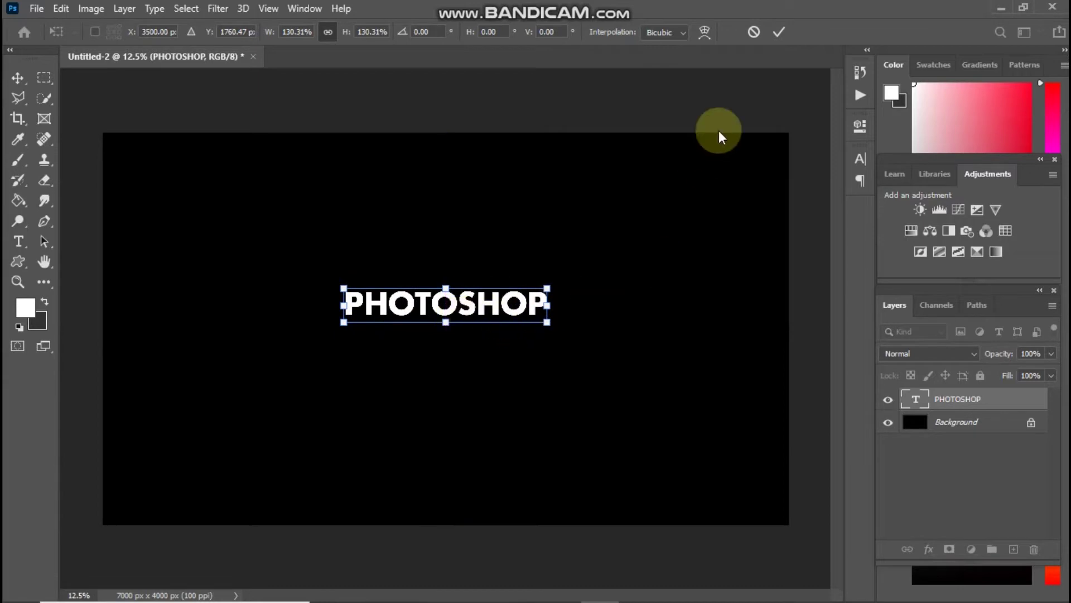
click(776, 32)
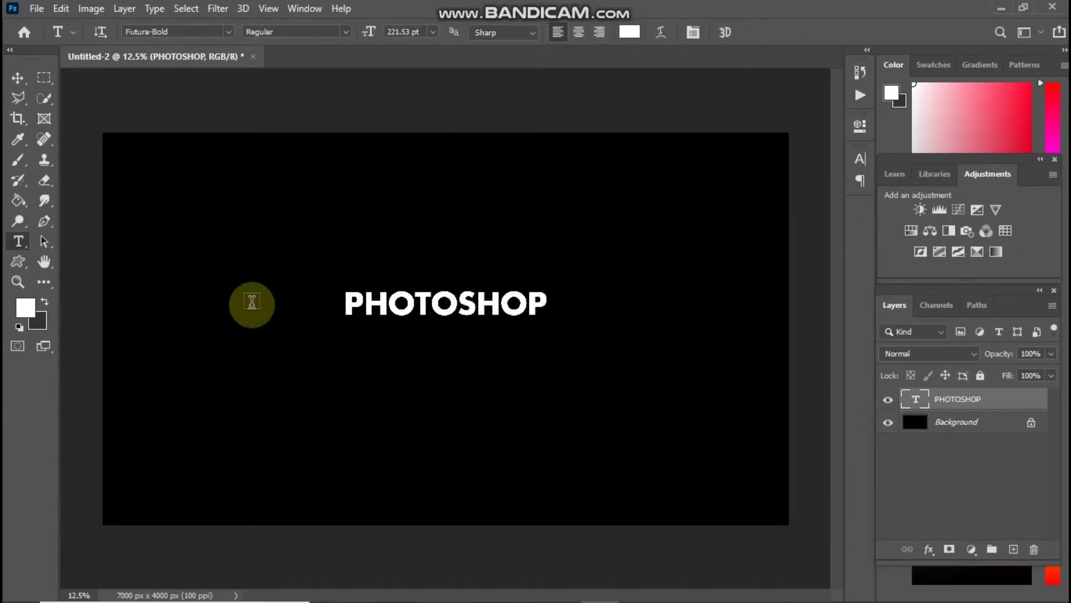
Convert the PHOTOSHOP text layer to a Smart Object.
click(18, 282)
drag(445, 304, 510, 313)
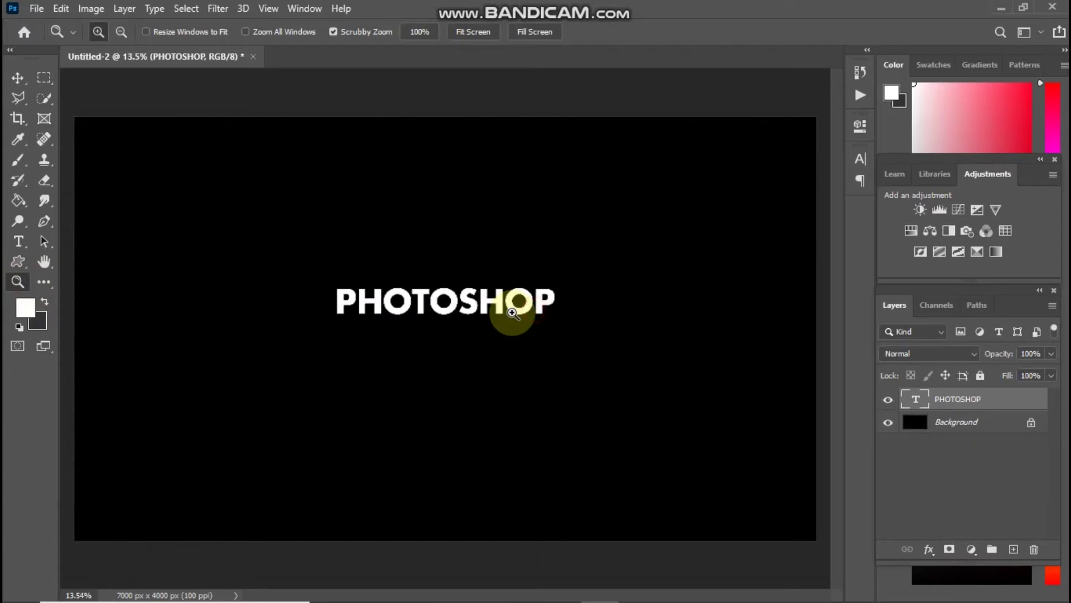
right_click(975, 400)
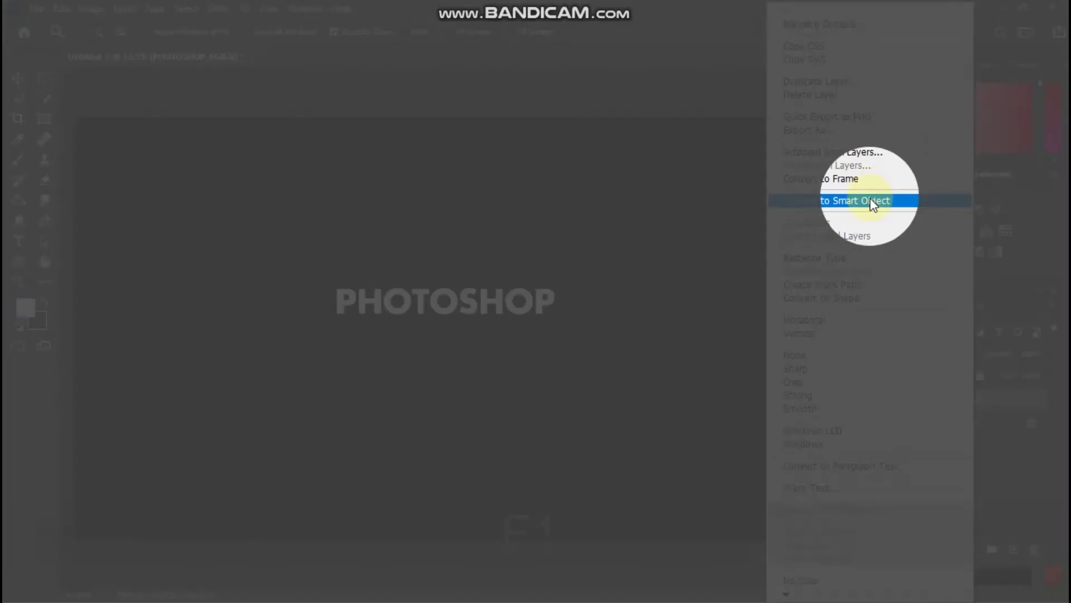
click(824, 202)
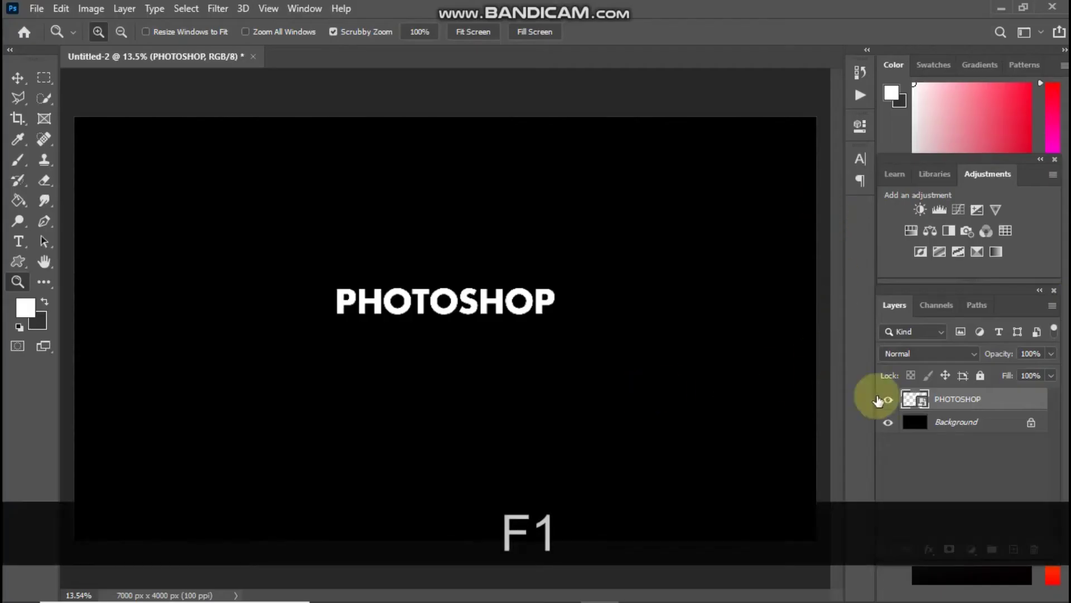
Add a Gradient Overlay to the PHOTOSHOP layer and set its blend mode to Normal.
right_click(975, 400)
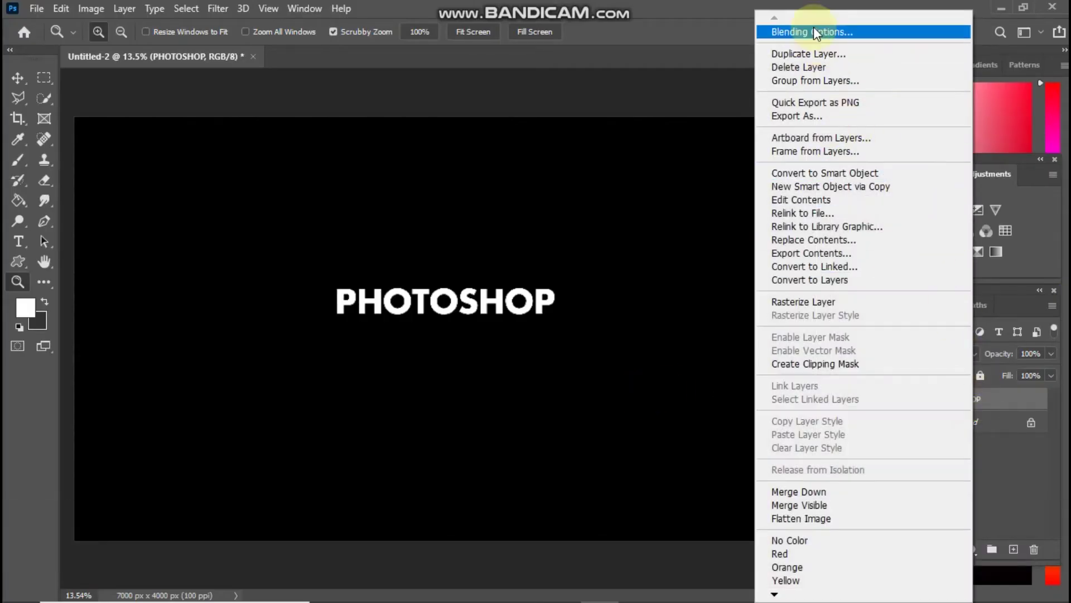
click(844, 33)
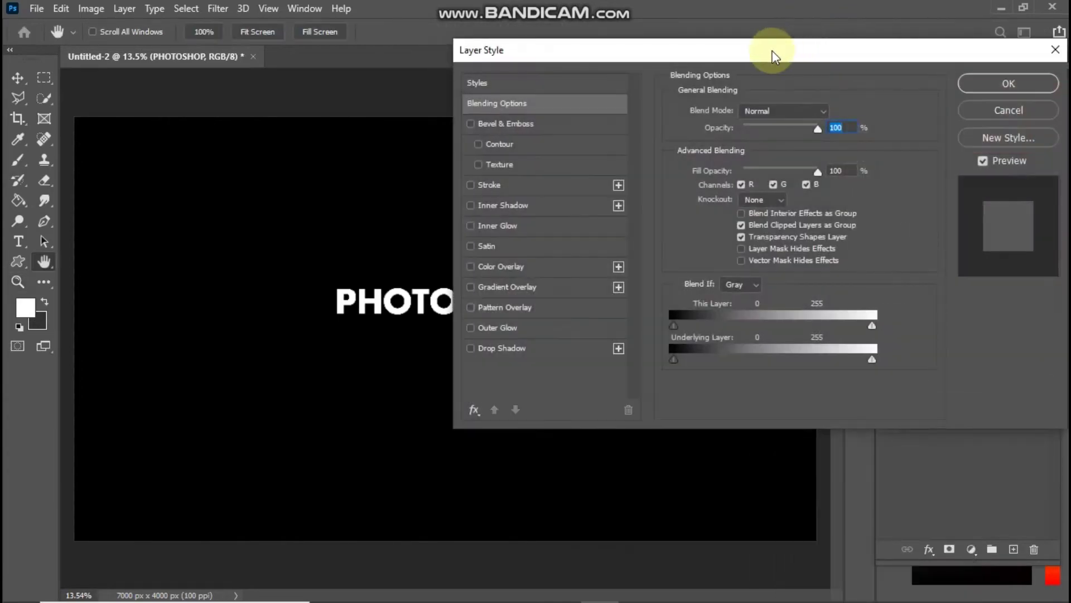
drag(772, 56, 896, 53)
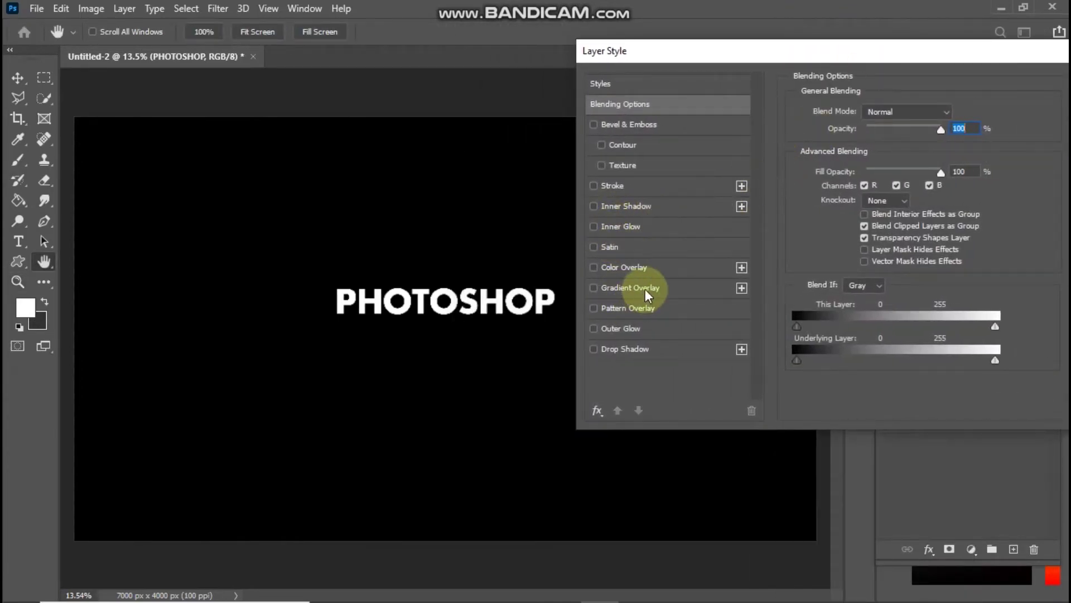
key(F1)
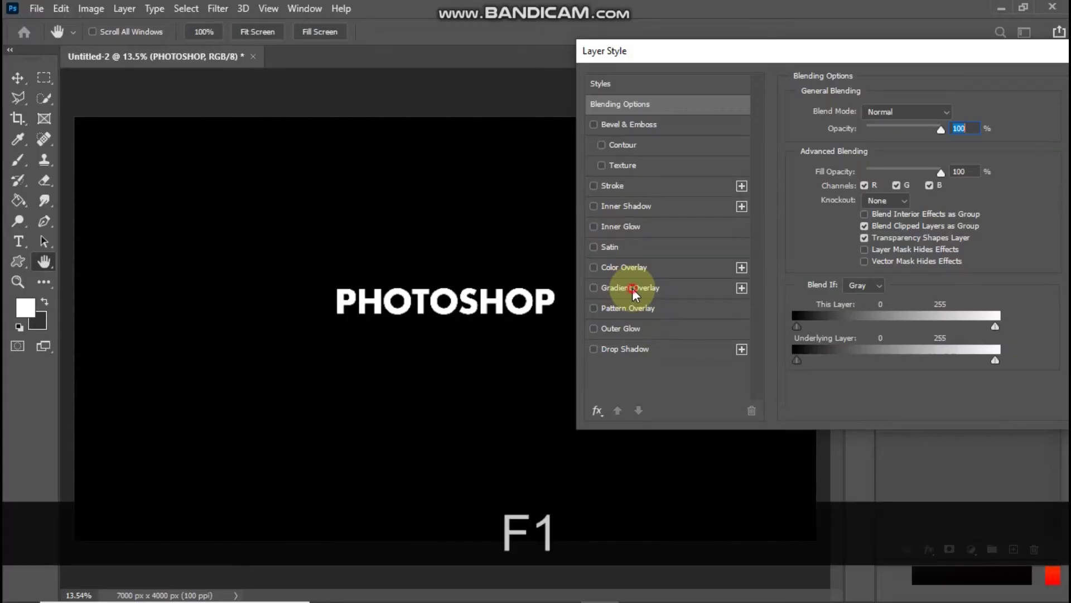
click(631, 288)
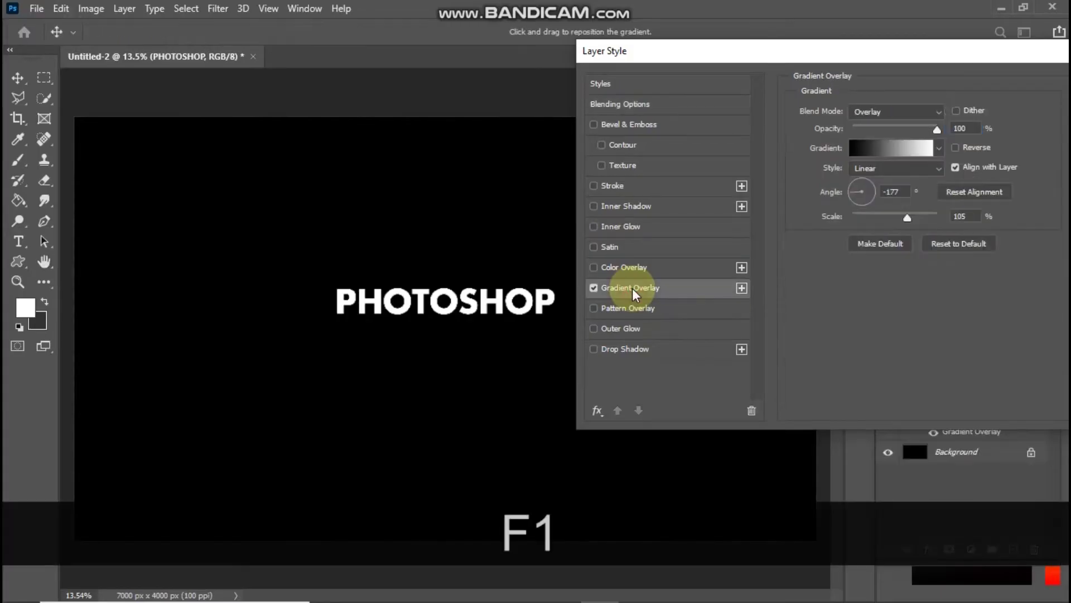
drag(744, 53, 579, 56)
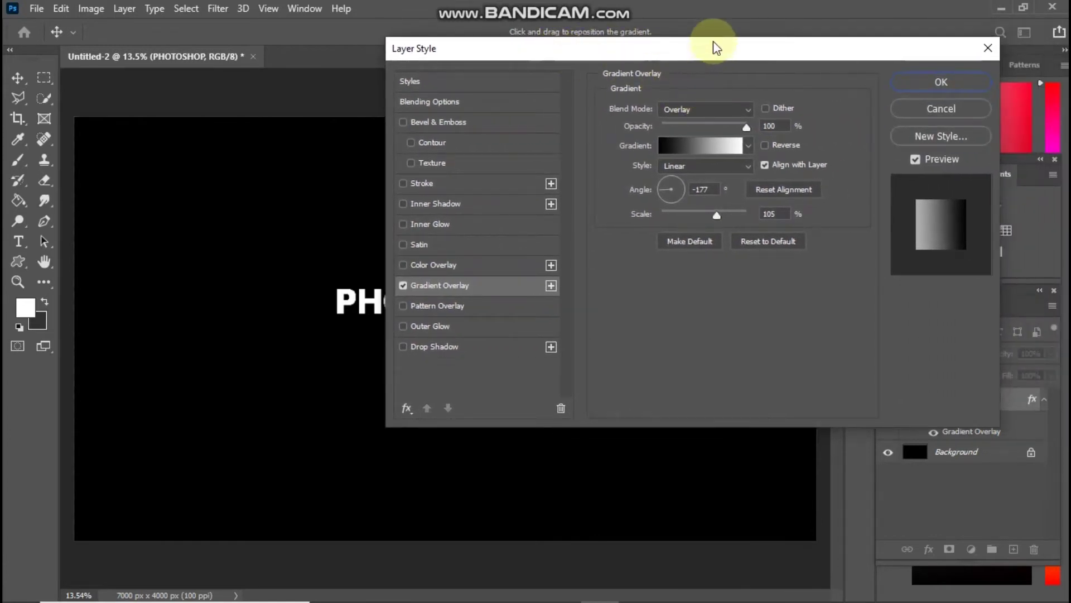
drag(713, 42, 841, 66)
click(823, 117)
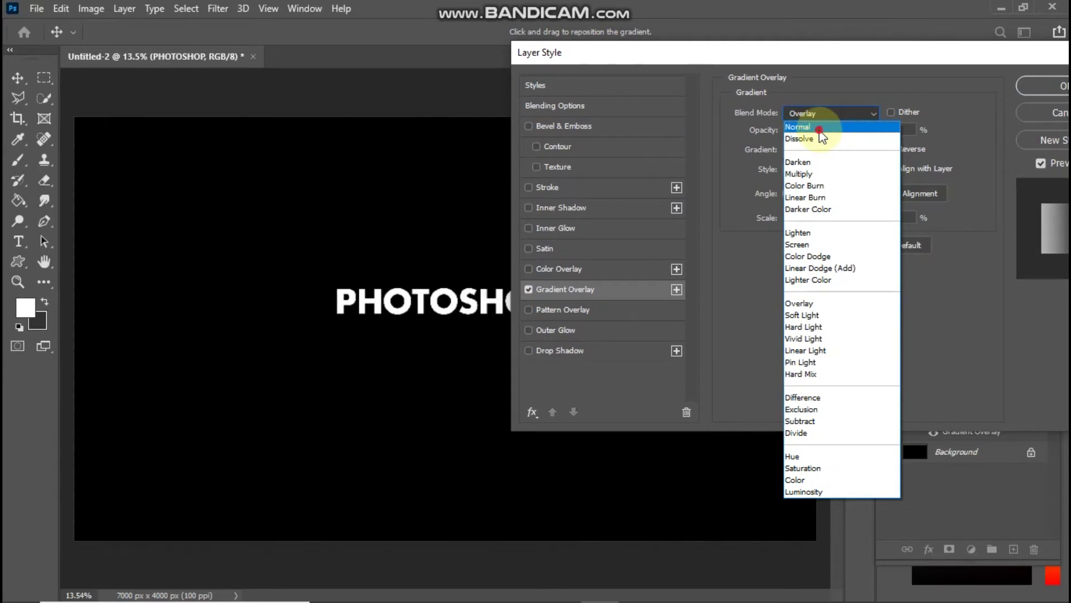
click(819, 128)
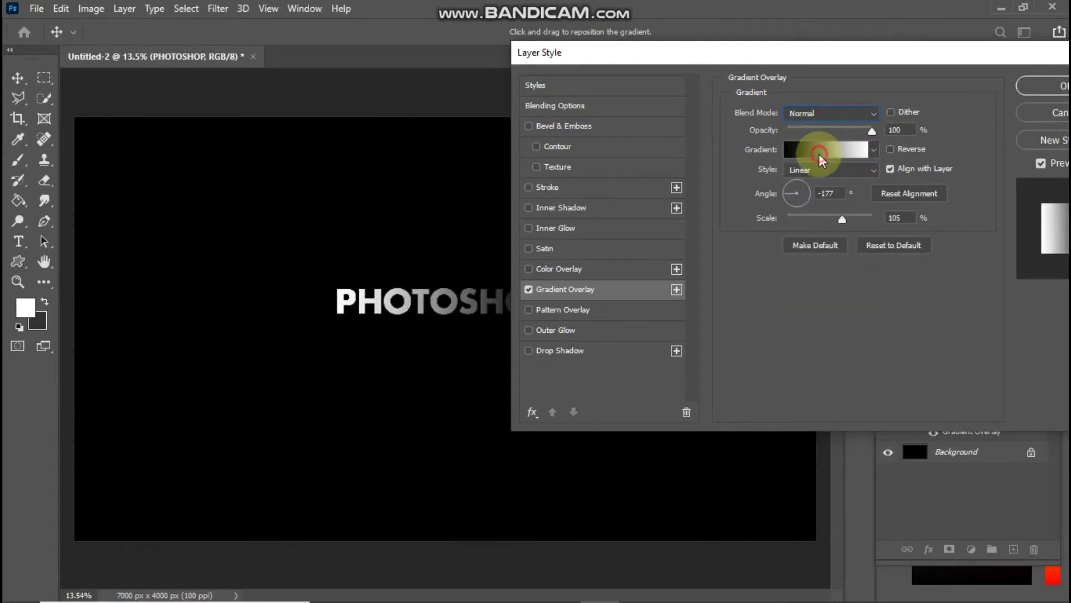
Edit the overlay's gradient and change the black colour stop at 0% to bright red.
click(819, 154)
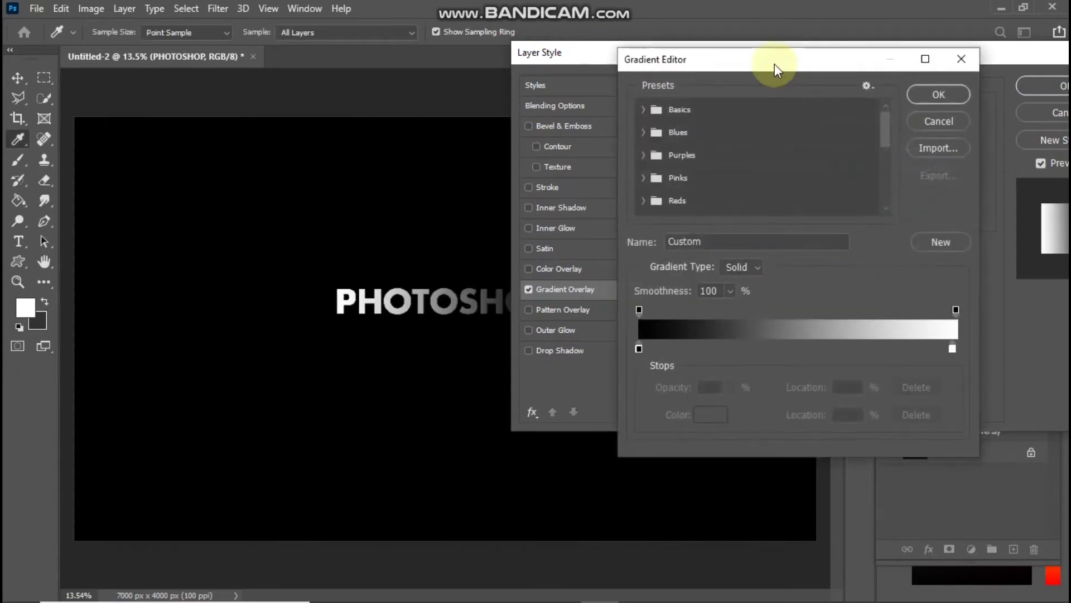
click(639, 349)
click(704, 416)
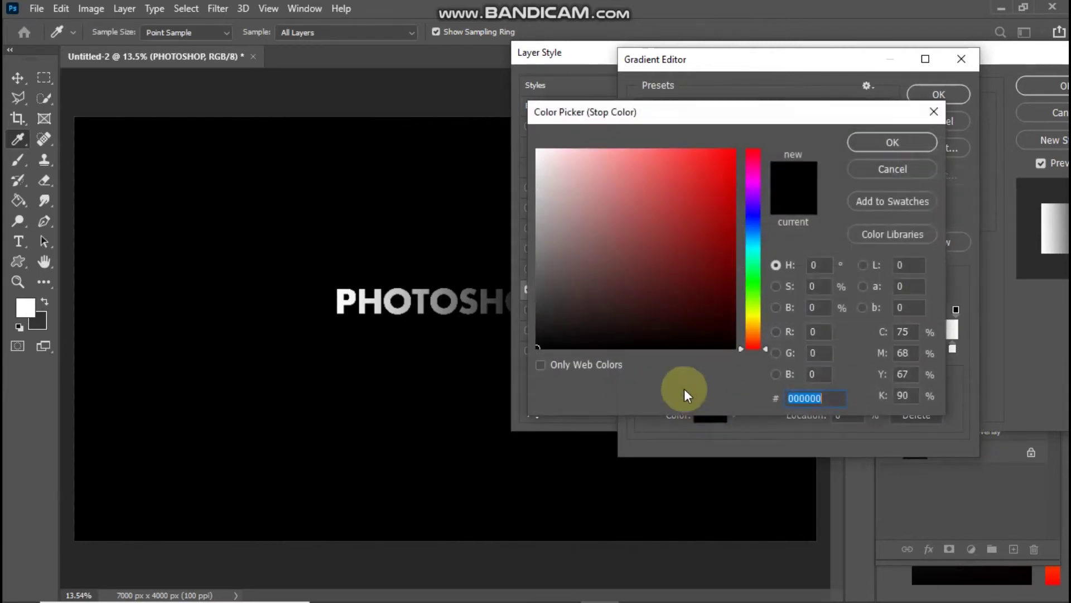
drag(749, 223, 752, 141)
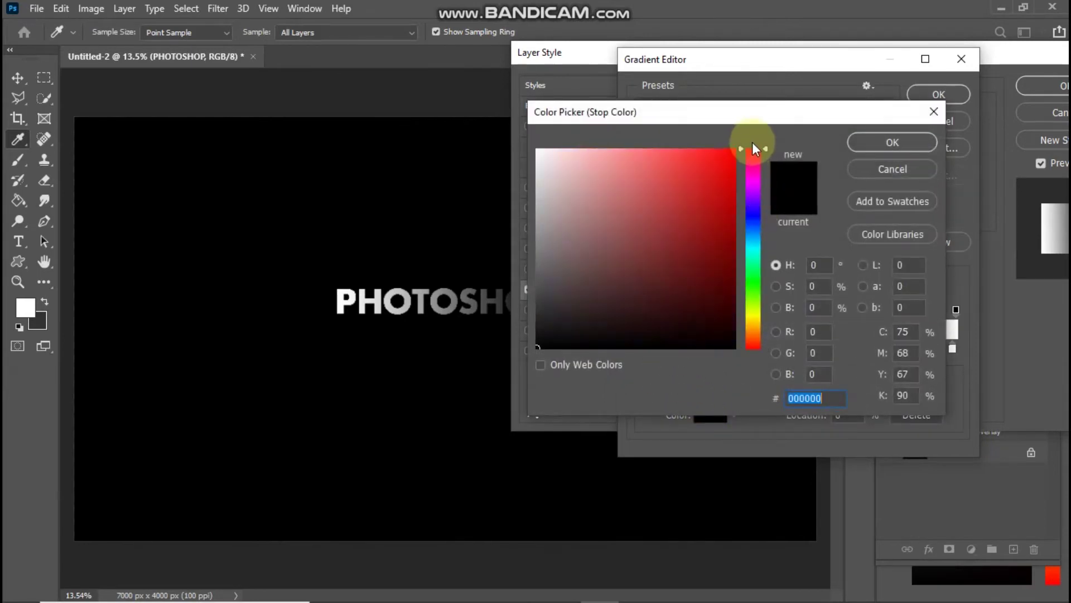
click(728, 162)
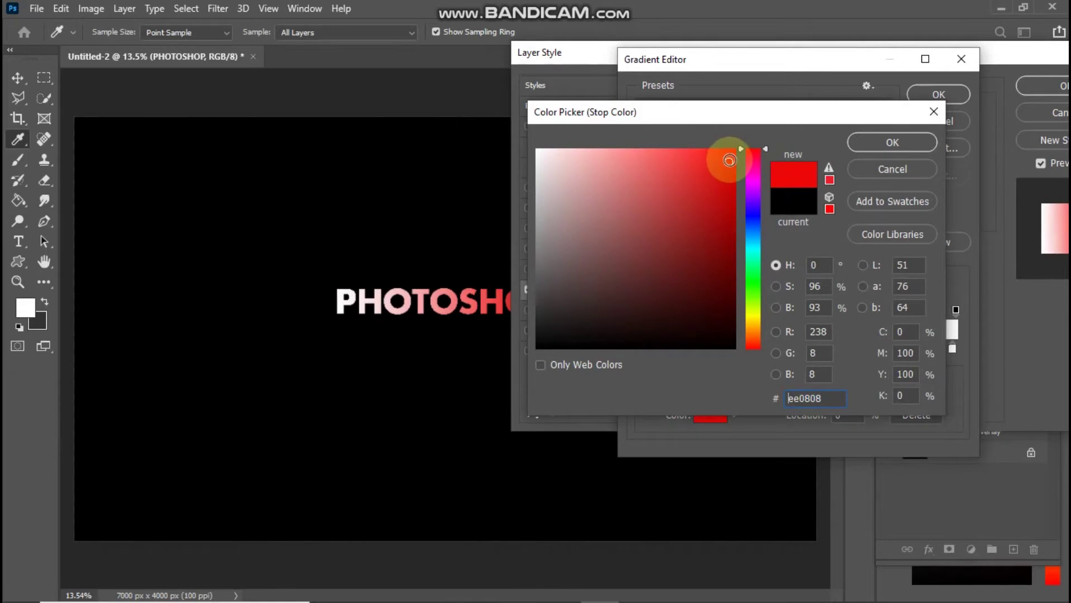
click(873, 141)
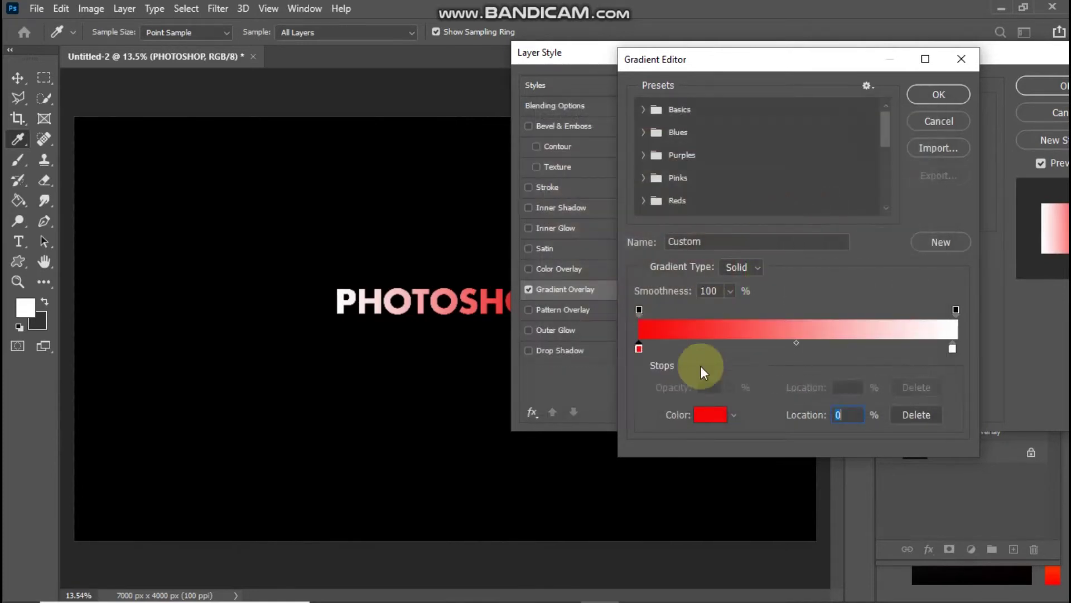
Add a magenta (f708e9) colour stop to the gradient at 11%.
click(674, 349)
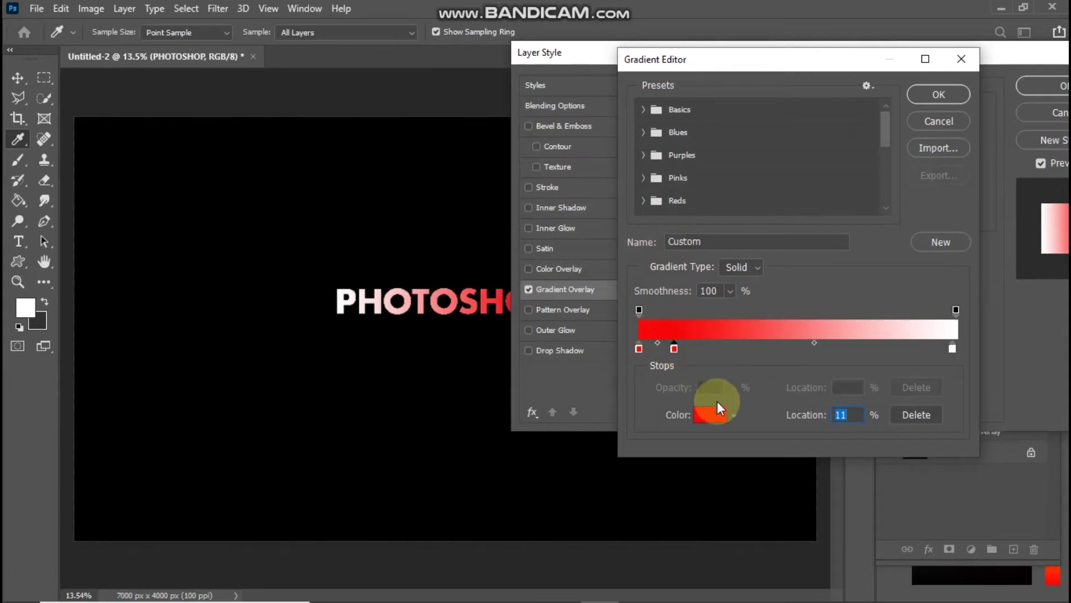
click(712, 415)
drag(756, 222, 755, 179)
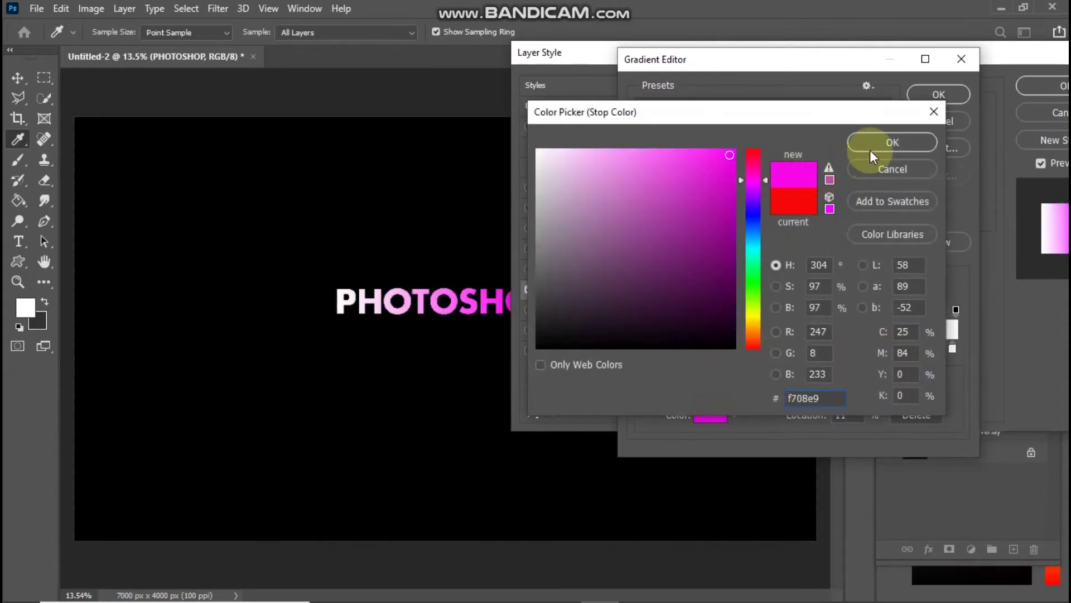
click(869, 146)
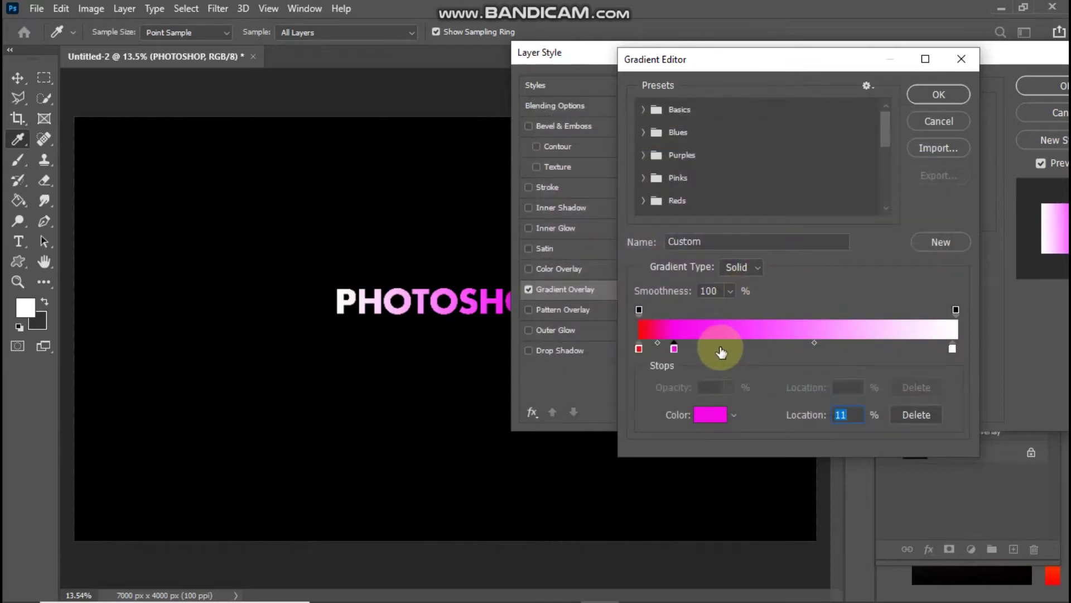
Add a green (08f72f) colour stop to the gradient at 26%.
click(721, 350)
click(712, 414)
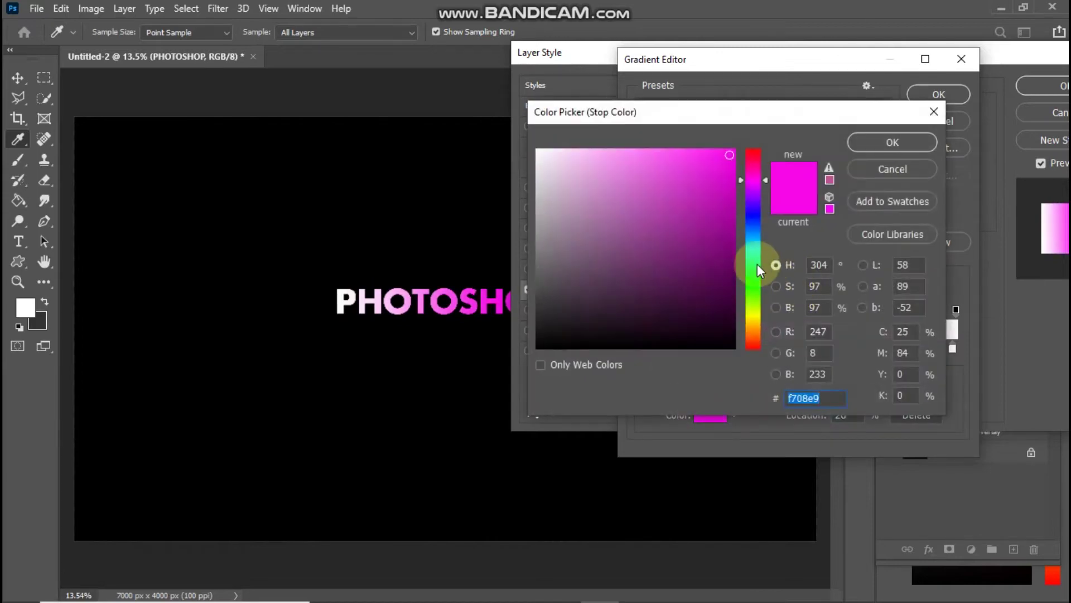
mouse_move(758, 263)
mouse_down()
mouse_move(755, 293)
mouse_move(755, 276)
mouse_up()
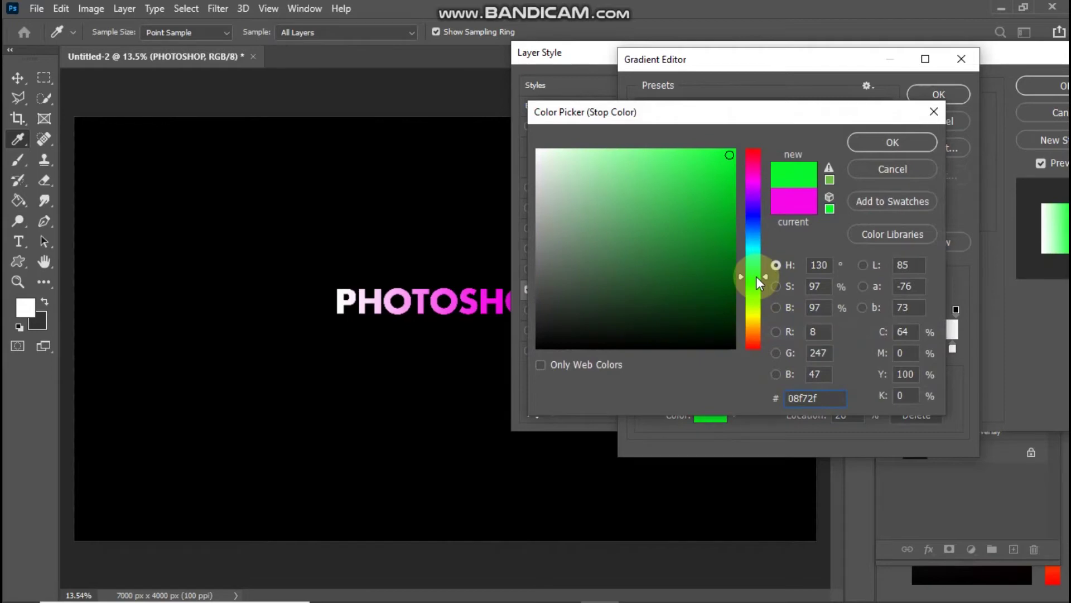
click(887, 144)
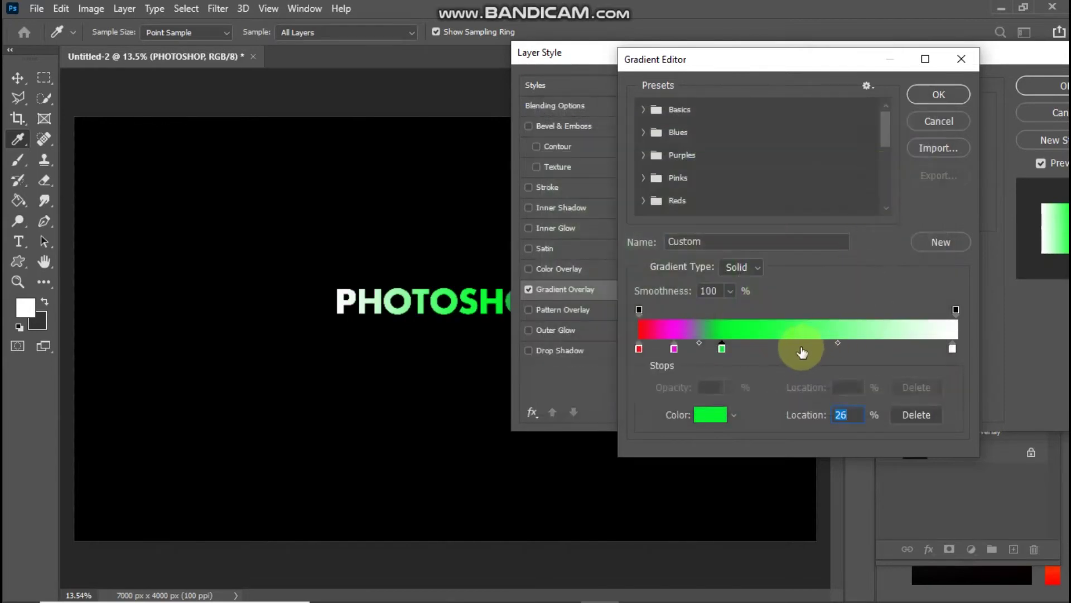
Add a blue colour stop to the gradient at 41%.
click(768, 350)
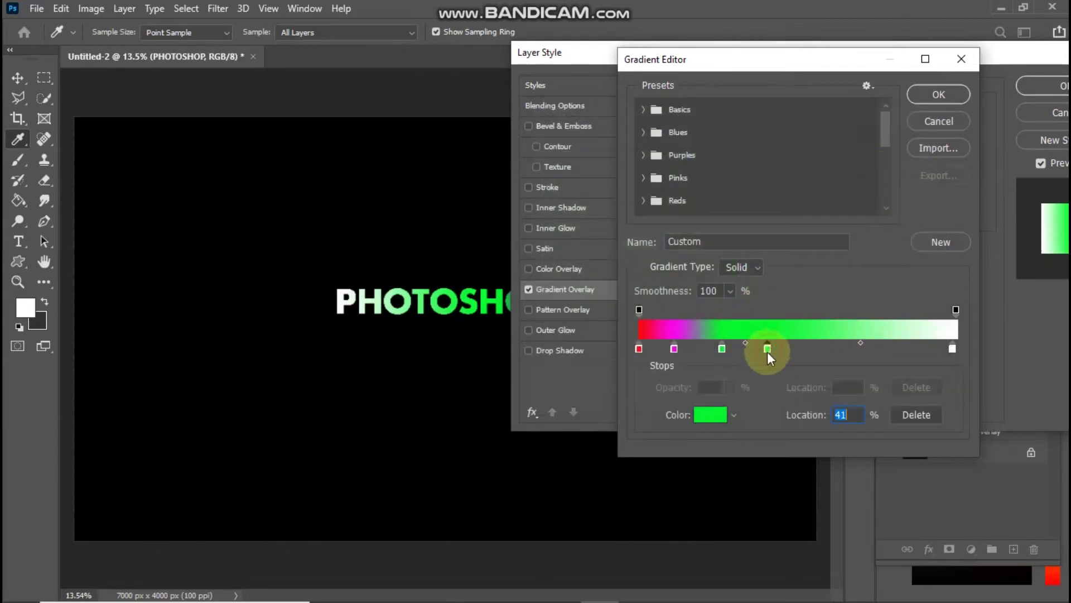
click(722, 415)
drag(758, 182, 754, 217)
click(914, 145)
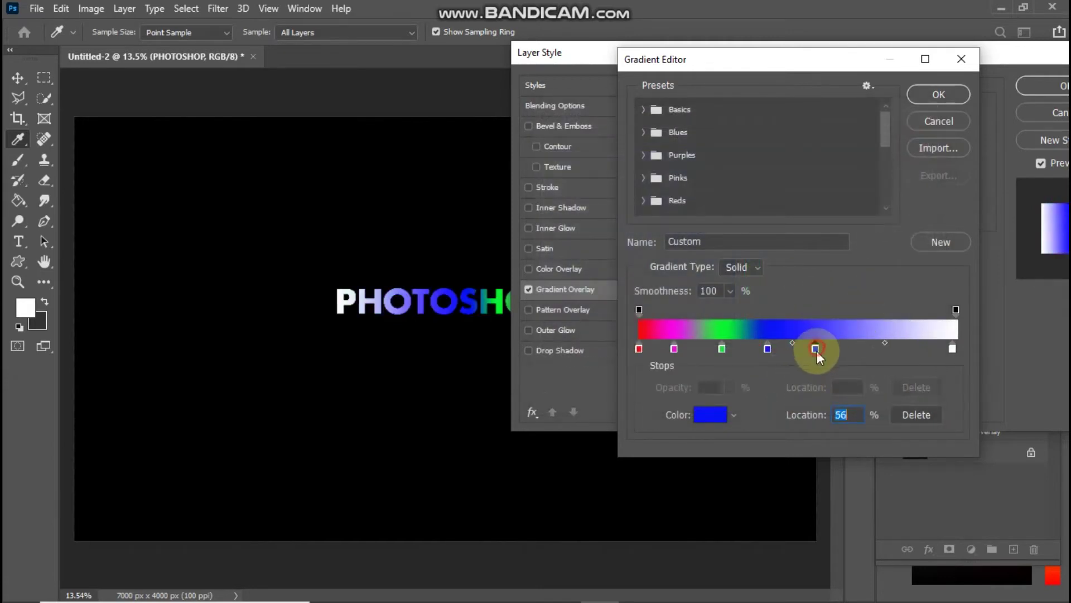
Add a golden yellow (f7c208) colour stop to the gradient at 56%.
click(714, 416)
drag(756, 313, 756, 322)
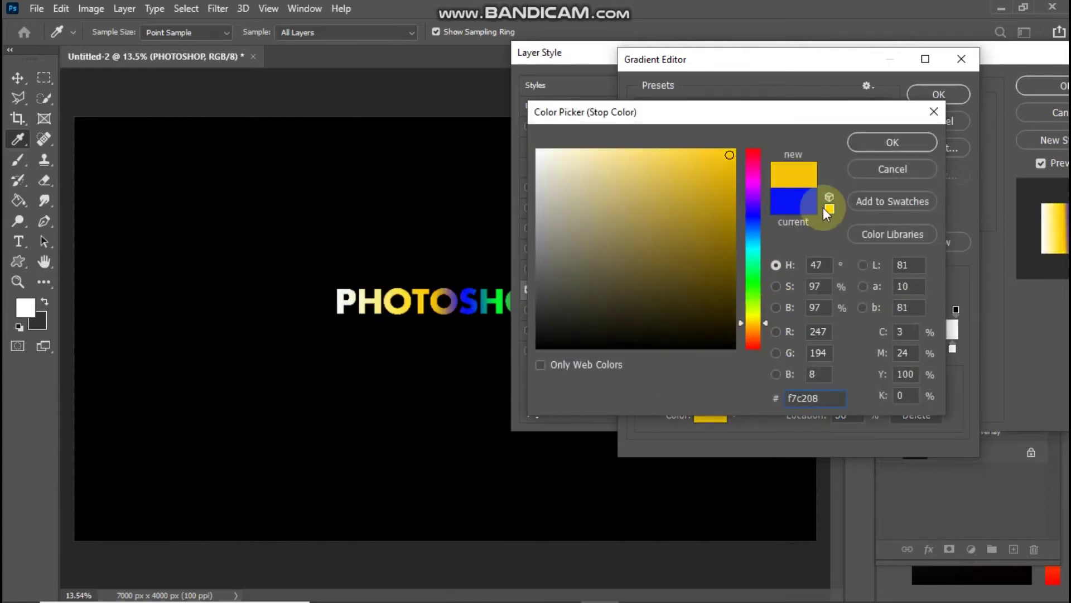
click(867, 141)
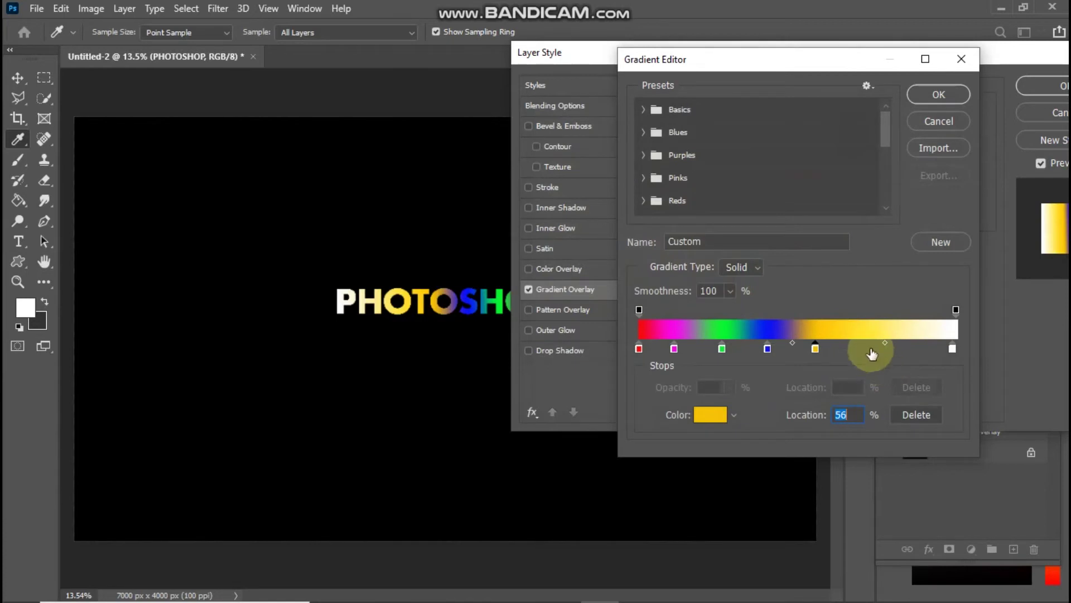
Add an orange (f75c08) colour stop to the gradient at 72%.
click(868, 348)
click(710, 415)
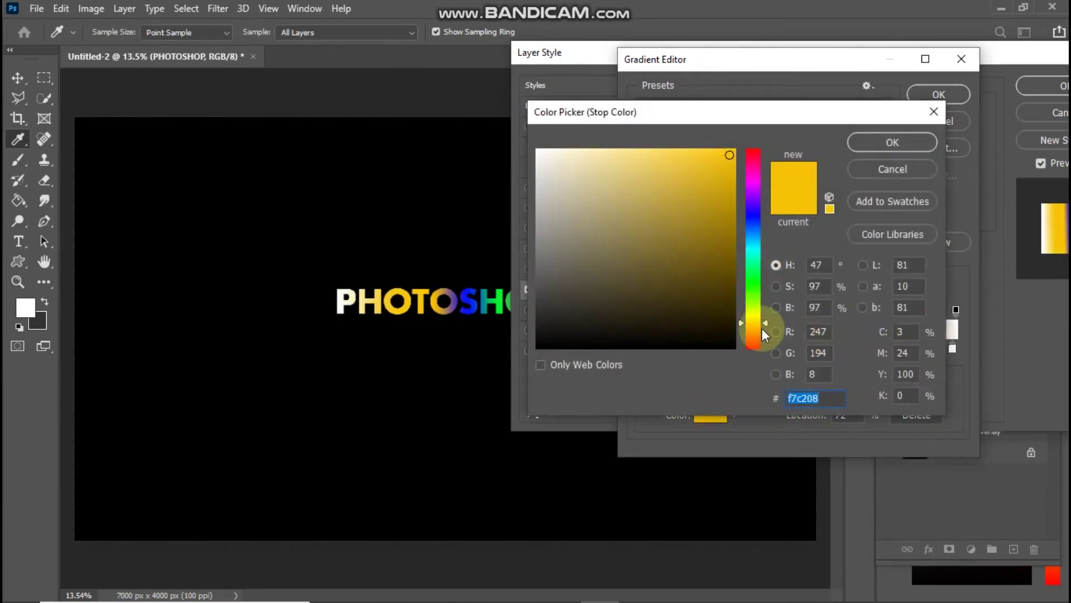
drag(761, 328, 759, 337)
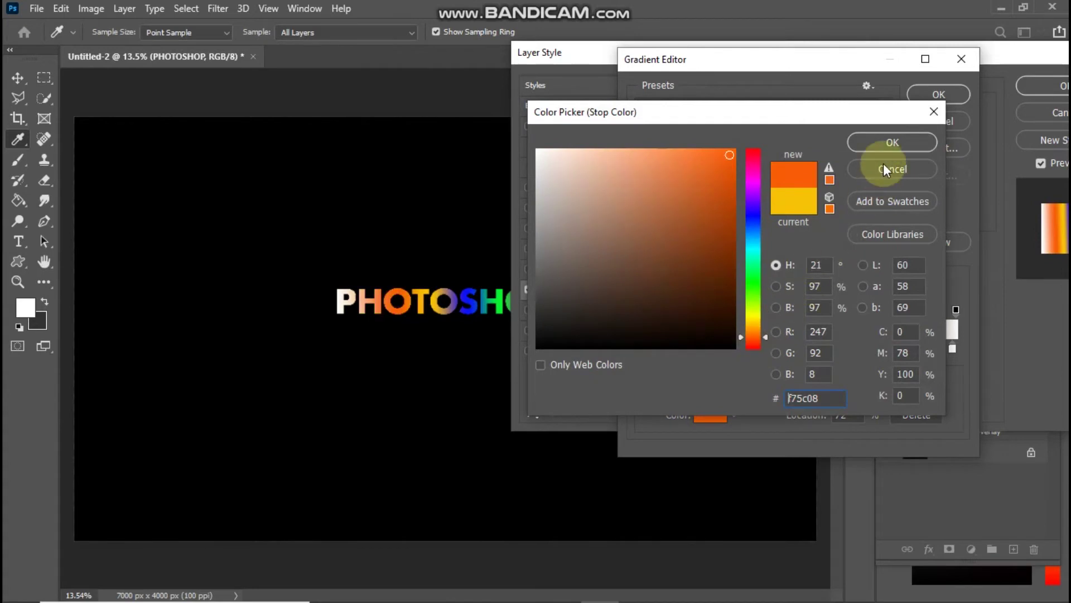
click(889, 143)
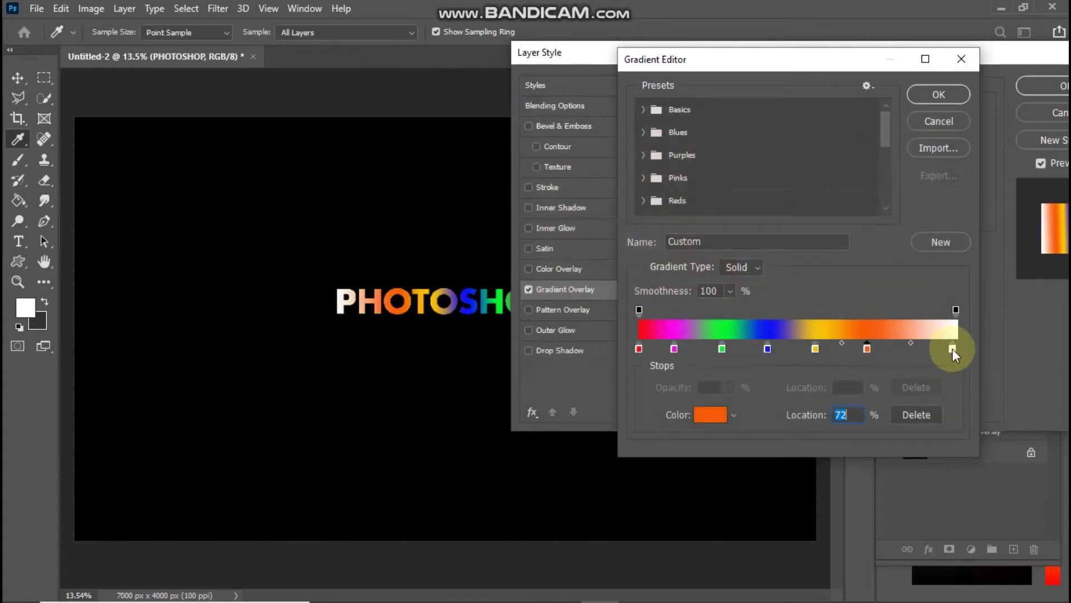
Recolour the gradient's end stop at 99% to a bright yellow-green with hue 85 and apply the Gradient Overlay.
click(953, 348)
click(711, 417)
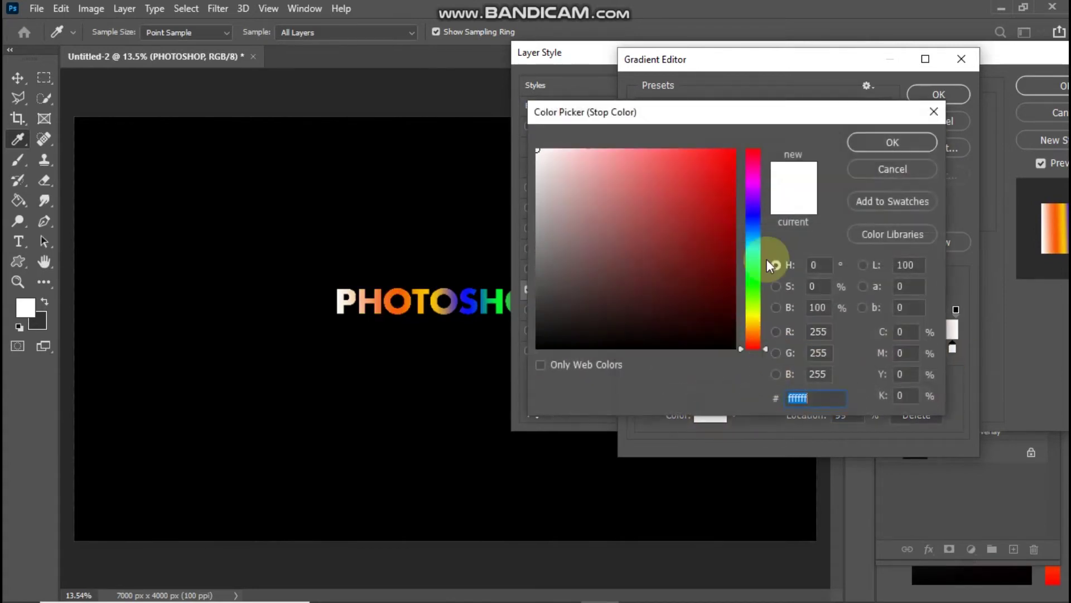
drag(758, 223, 755, 301)
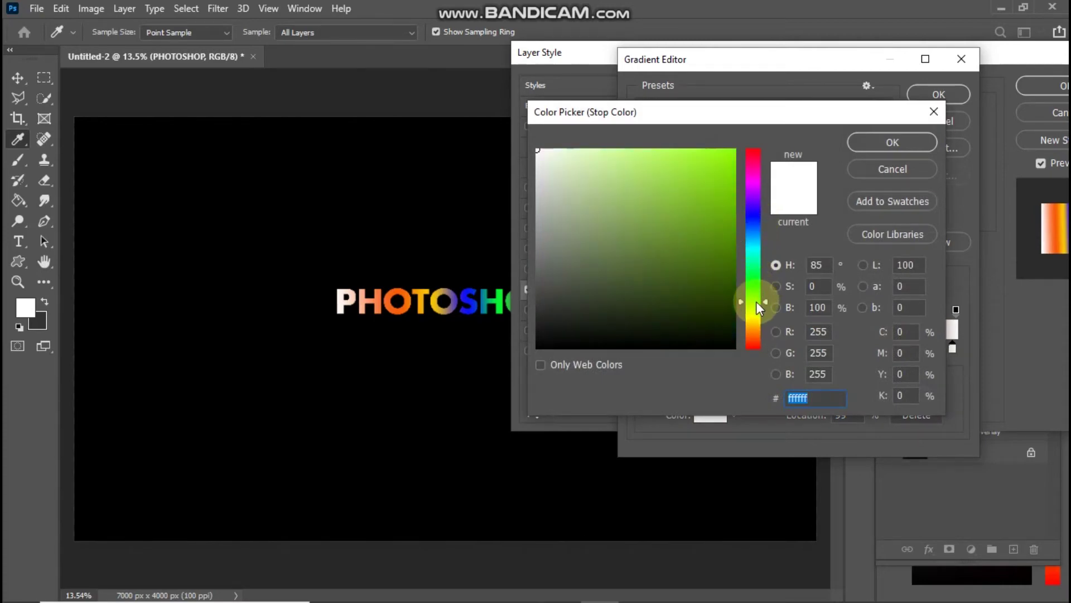
click(735, 159)
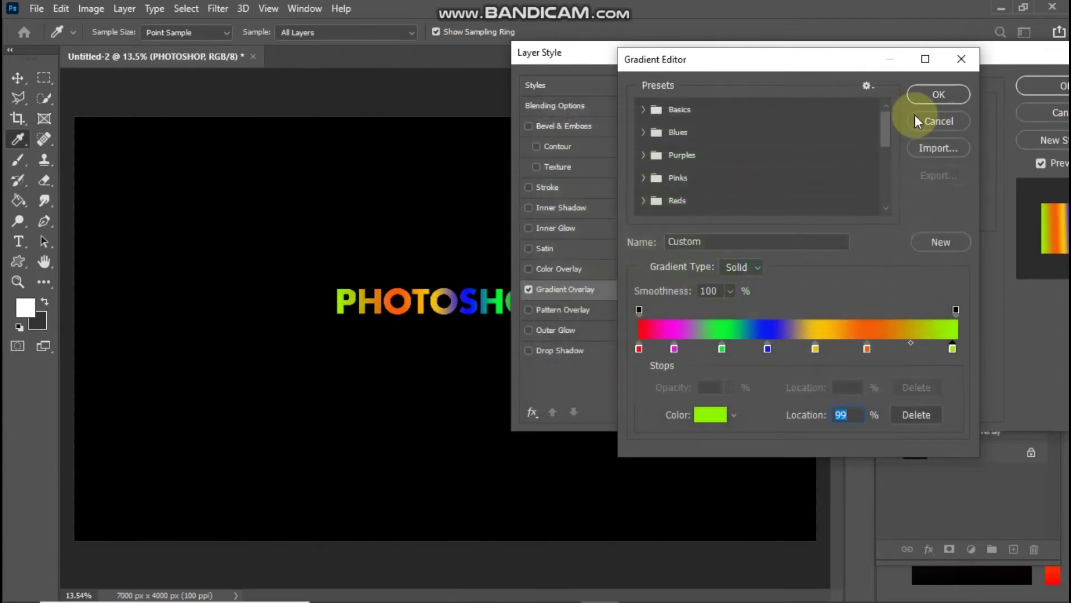
click(919, 95)
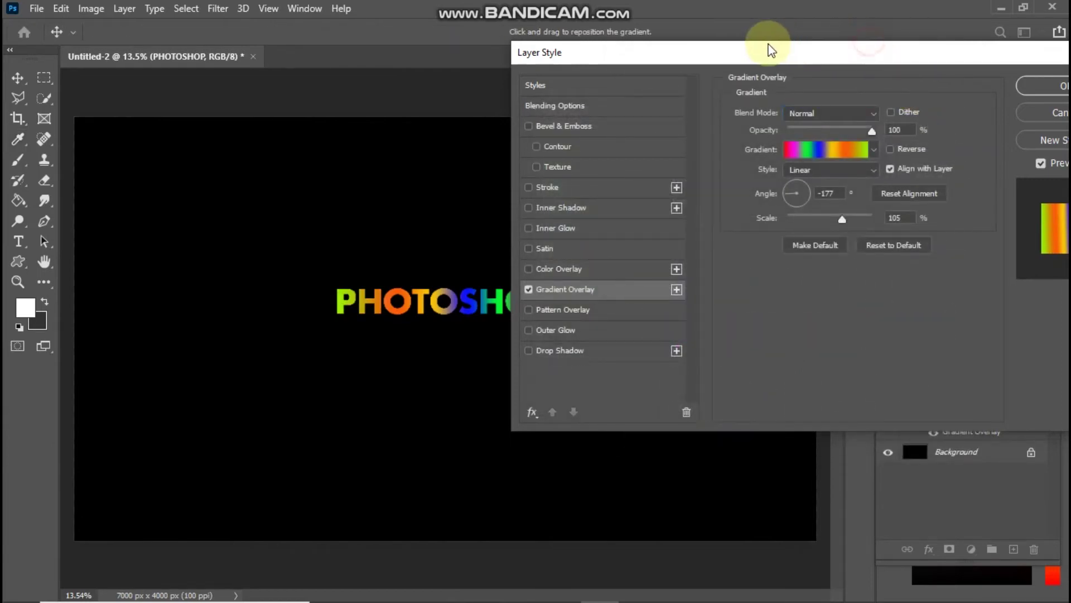
drag(842, 52, 755, 53)
click(969, 86)
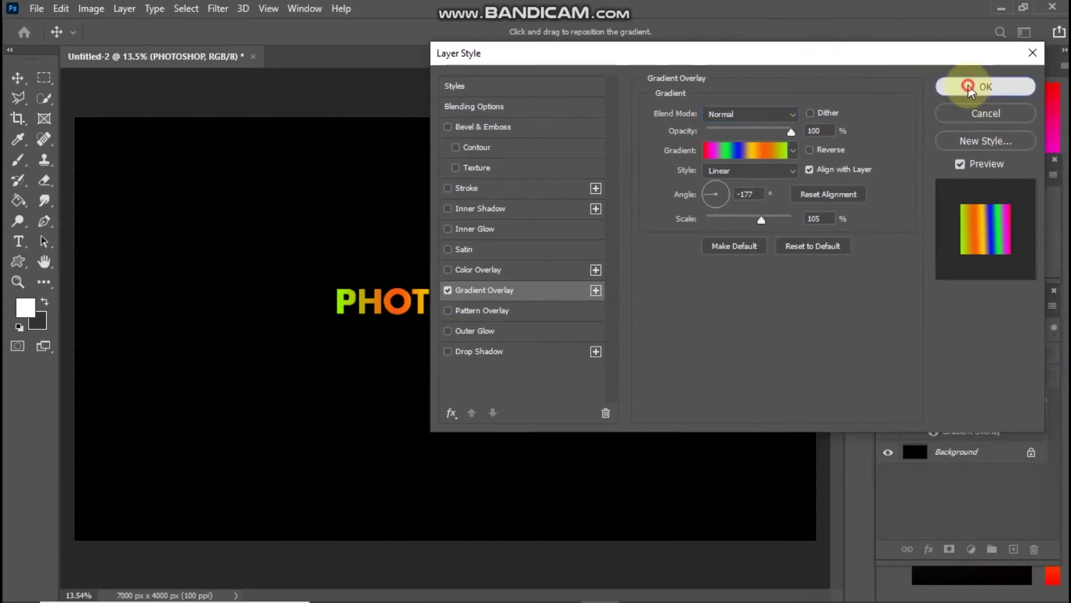
Select a thin rectangular strip along the lower edge of the PHOTOSHOP lettering and copy it to a new layer.
scroll(425, 299, up, 2)
scroll(446, 310, down, 2)
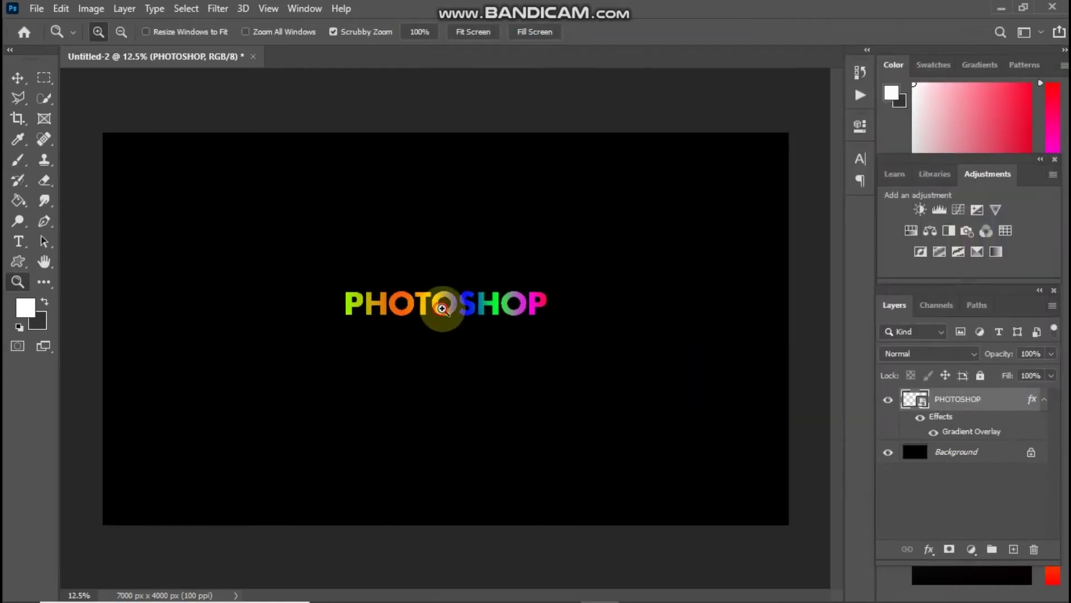
scroll(440, 313, up, 1)
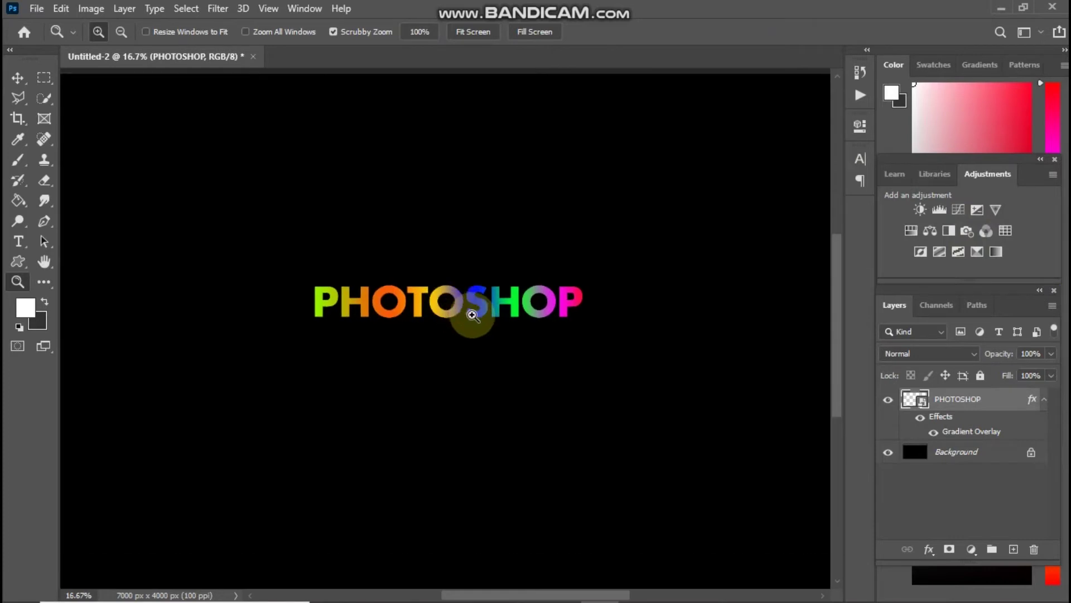
click(43, 78)
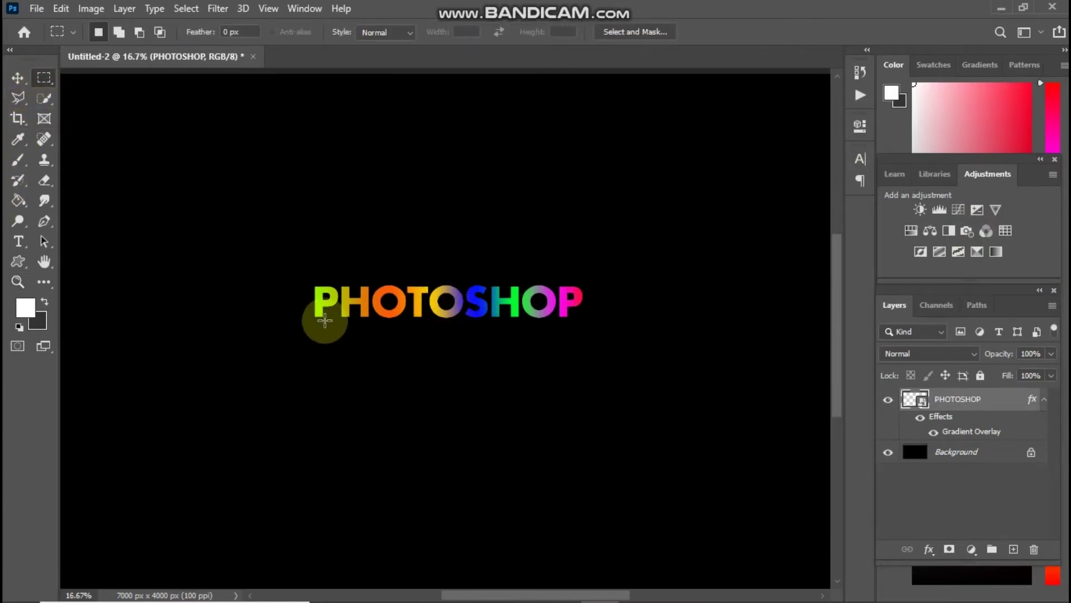
drag(311, 311, 571, 328)
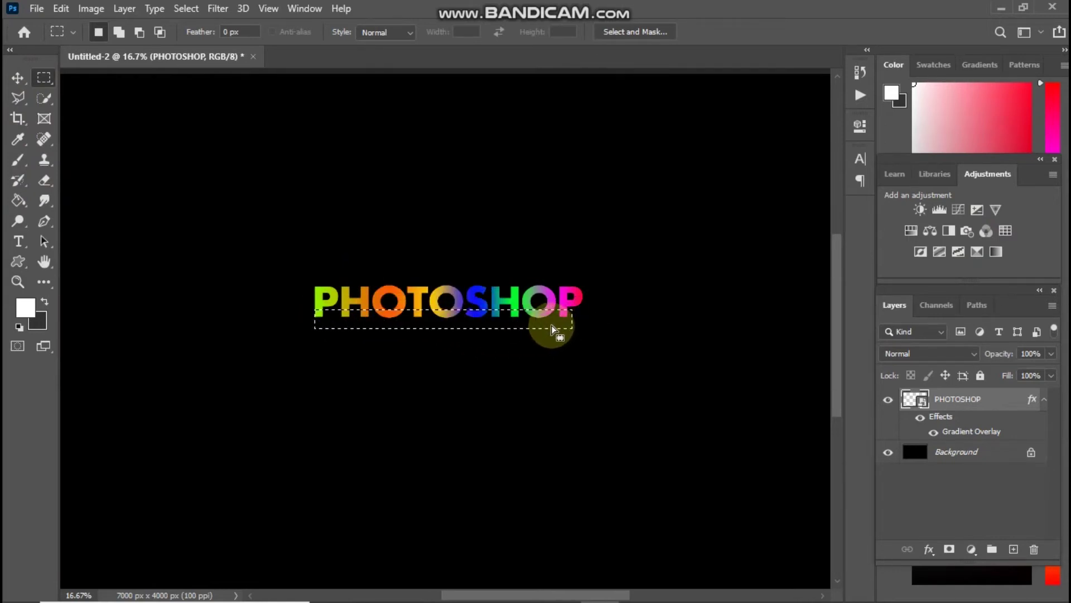
key(ctrl+j)
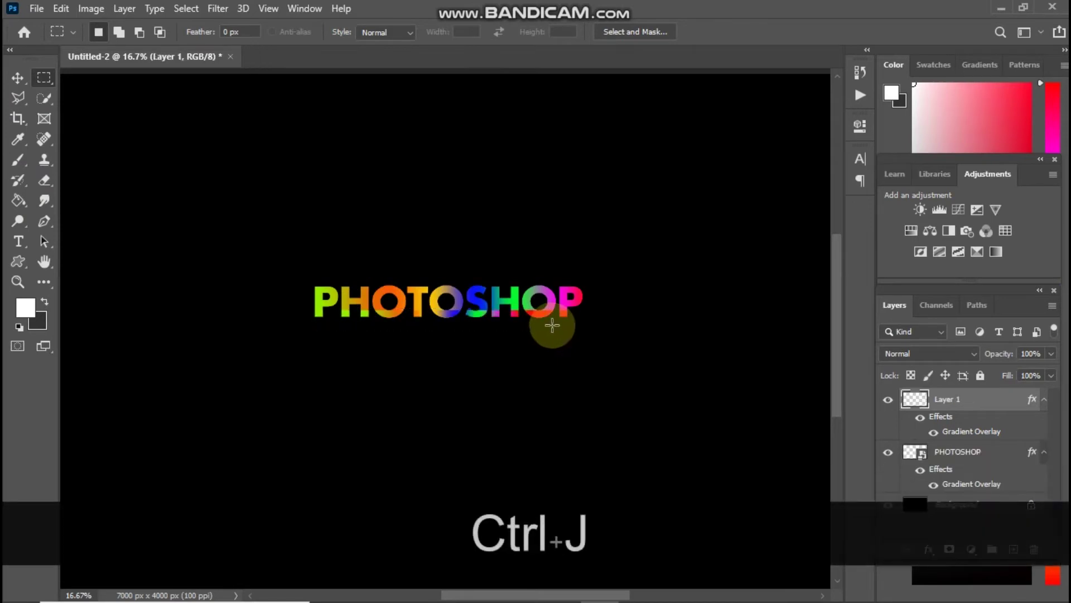
Convert Layer 1 with the copied strip to a Smart Object.
right_click(972, 407)
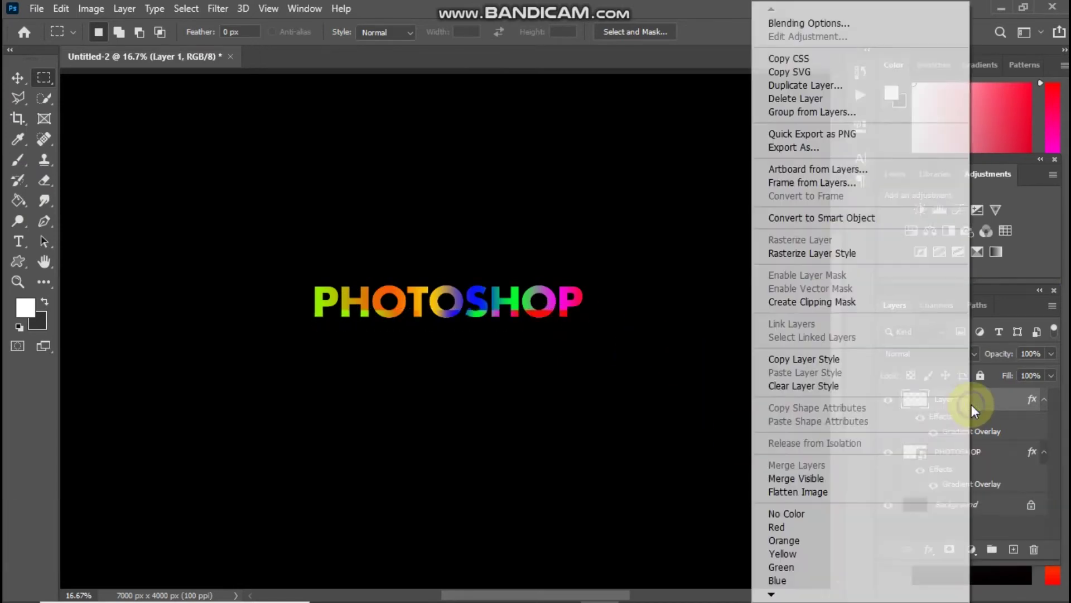
key(F1)
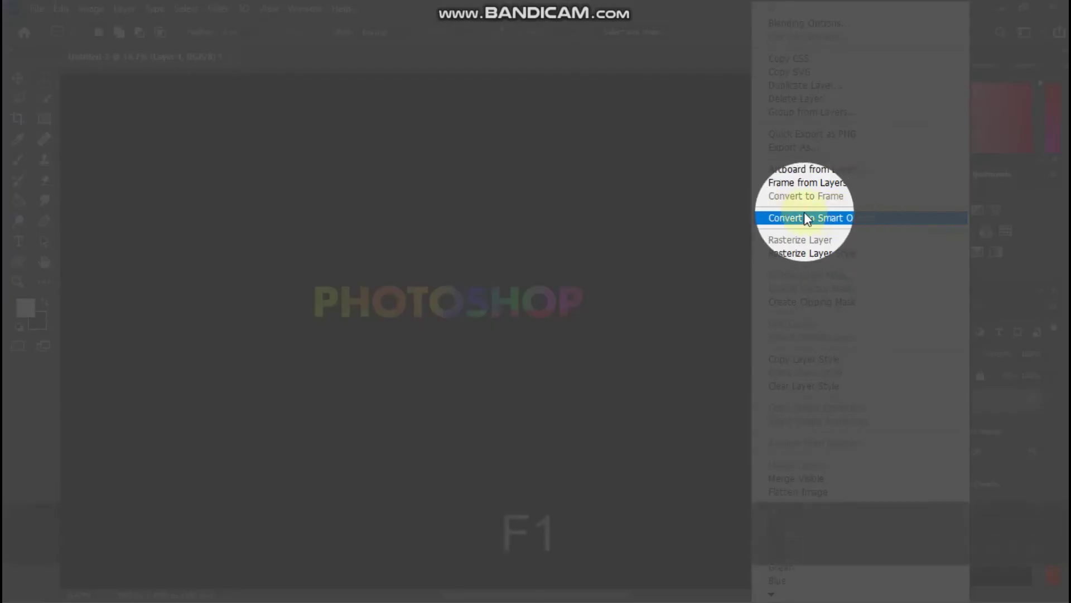
click(820, 217)
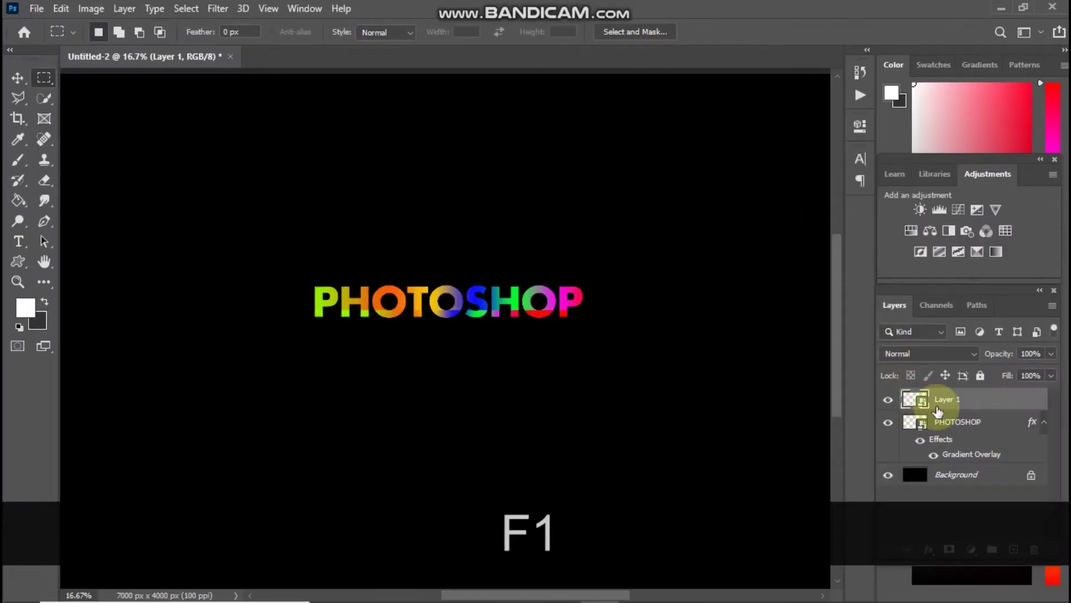
Stretch the strip on Layer 1 straight down past the canvas's lower edge, to about 4352% height at 100% width.
click(16, 283)
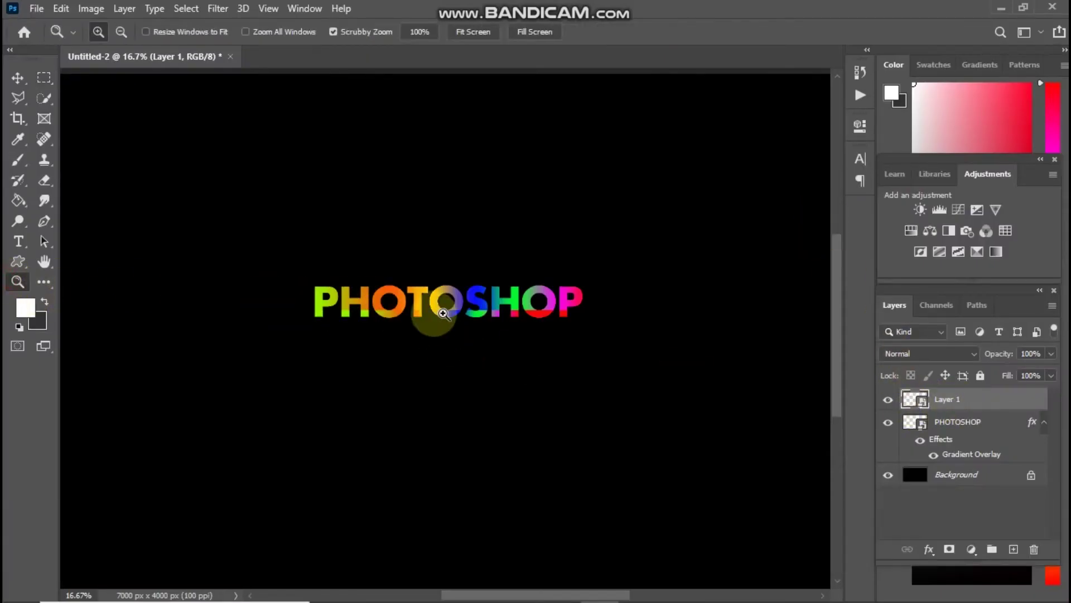
drag(444, 314, 427, 314)
key(ctrl+t)
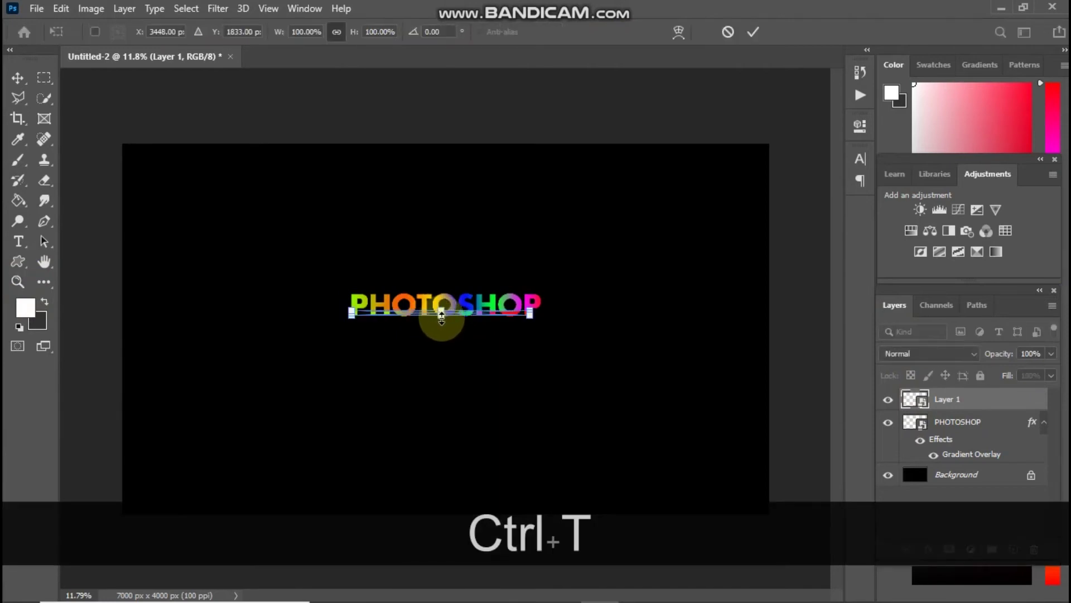
mouse_move(441, 315)
mouse_down()
mouse_move(448, 575)
mouse_move(445, 541)
mouse_move(450, 554)
mouse_up()
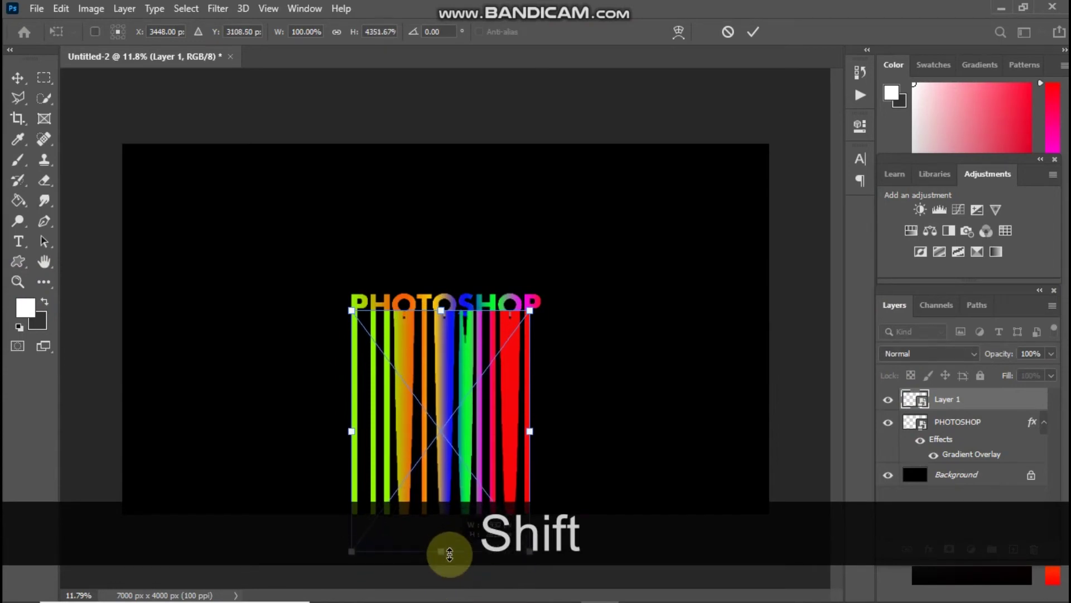
click(754, 33)
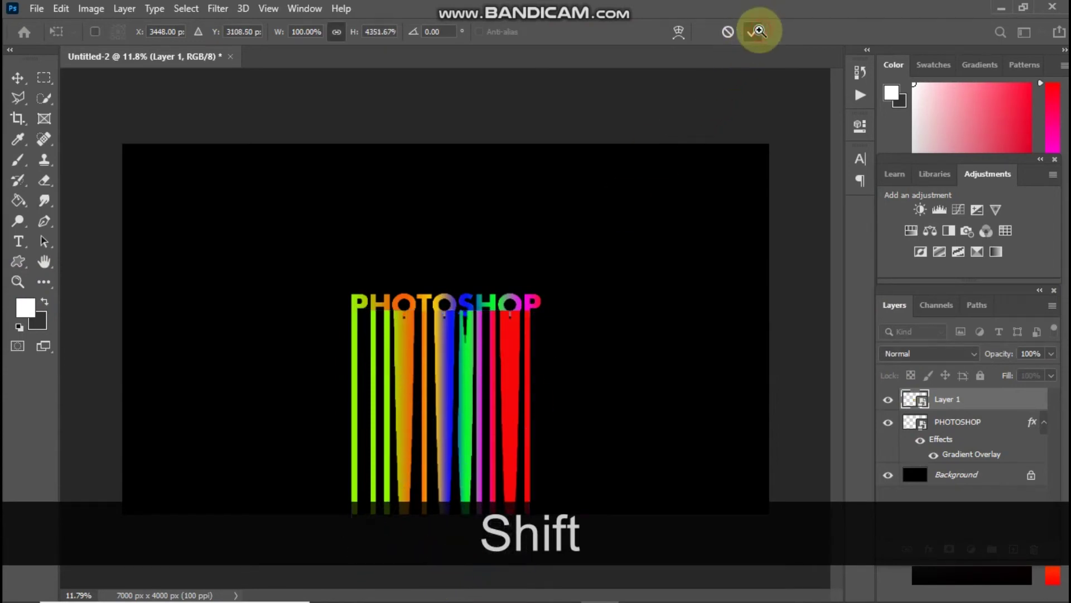
Apply a Motion Blur to the stretched strip with an angle of 90° and a distance of 2000 pixels.
key(z)
click(489, 313)
mouse_move(490, 314)
mouse_down()
mouse_move(509, 316)
mouse_move(484, 316)
mouse_up()
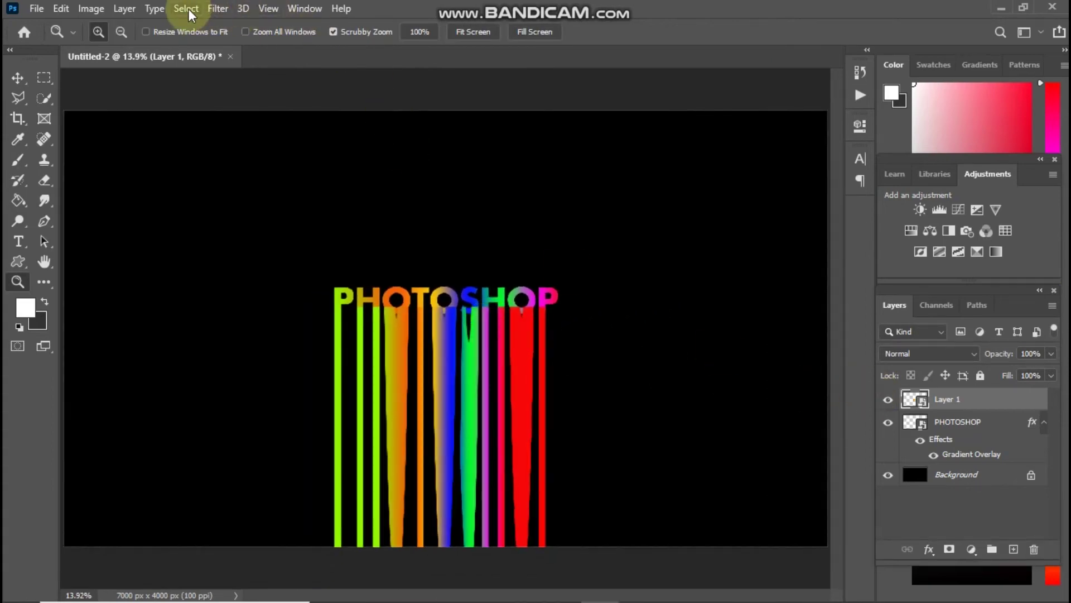
click(217, 8)
mouse_move(274, 186)
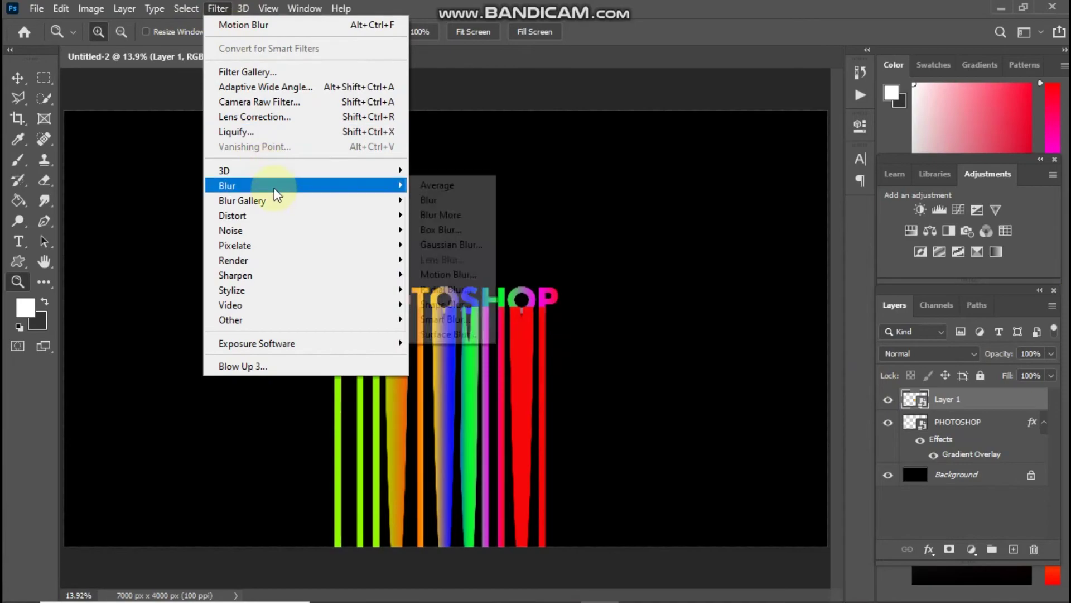
key(F1)
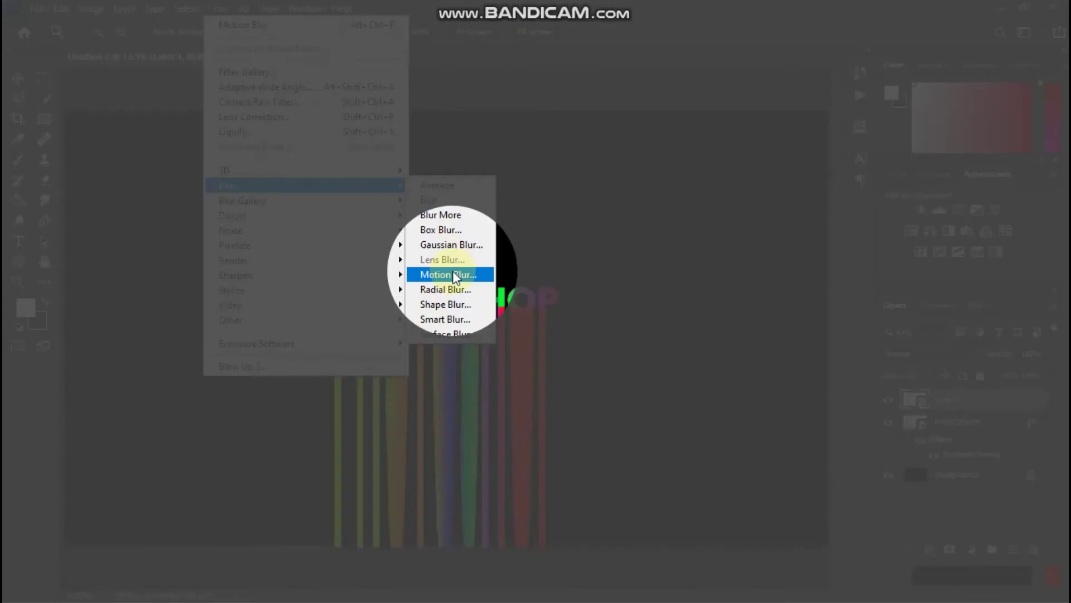
click(444, 273)
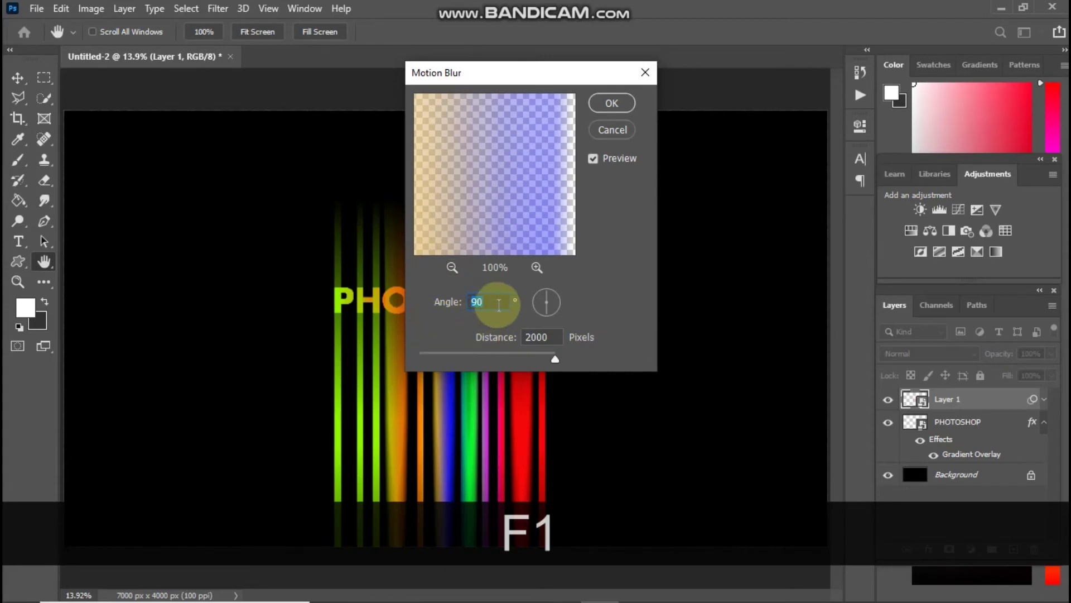
drag(502, 85, 647, 87)
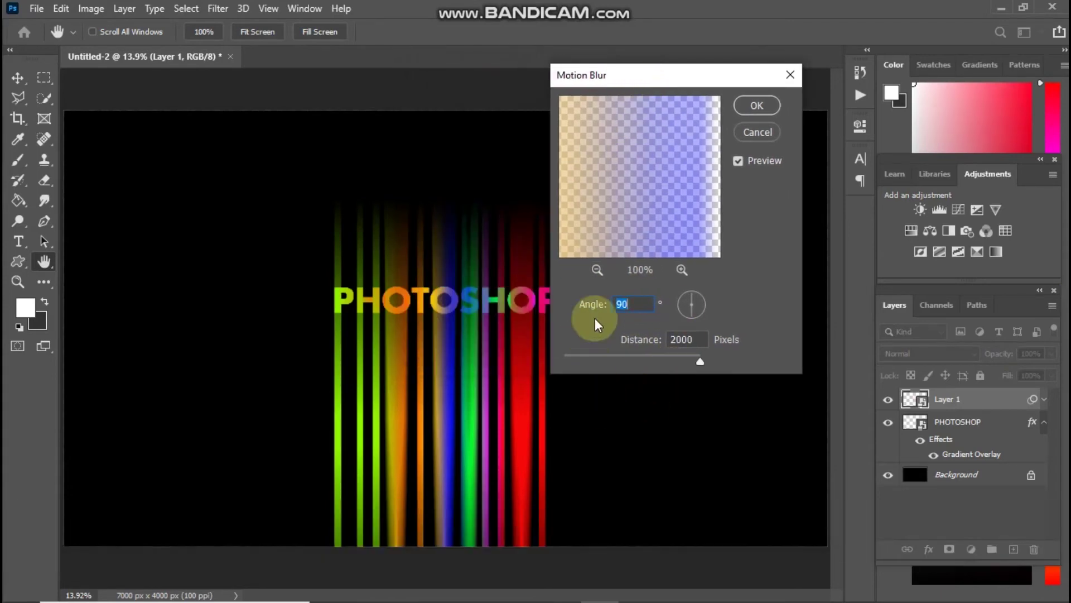
click(756, 105)
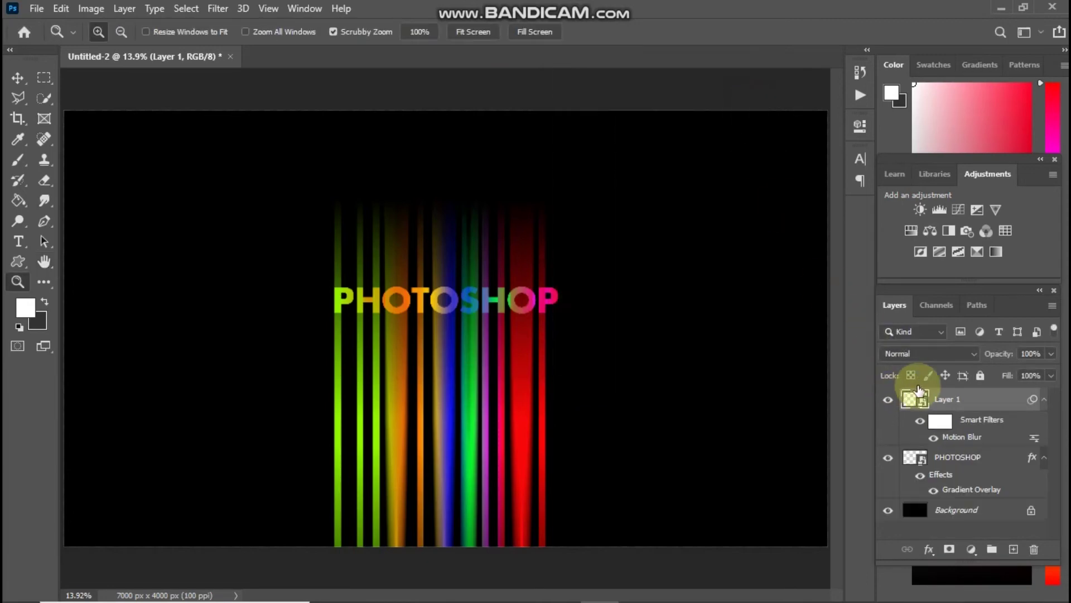
Duplicate the blurred Layer 1 and convert the original and its copy into a single Smart Object.
key(ctrl+j)
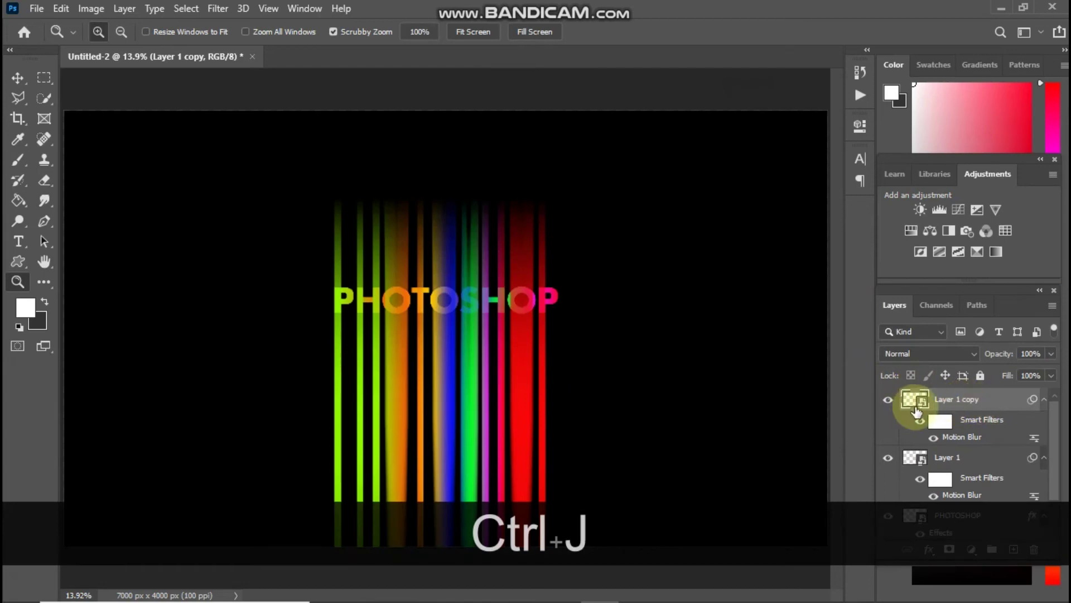
ctrl+click(959, 459)
right_click(959, 459)
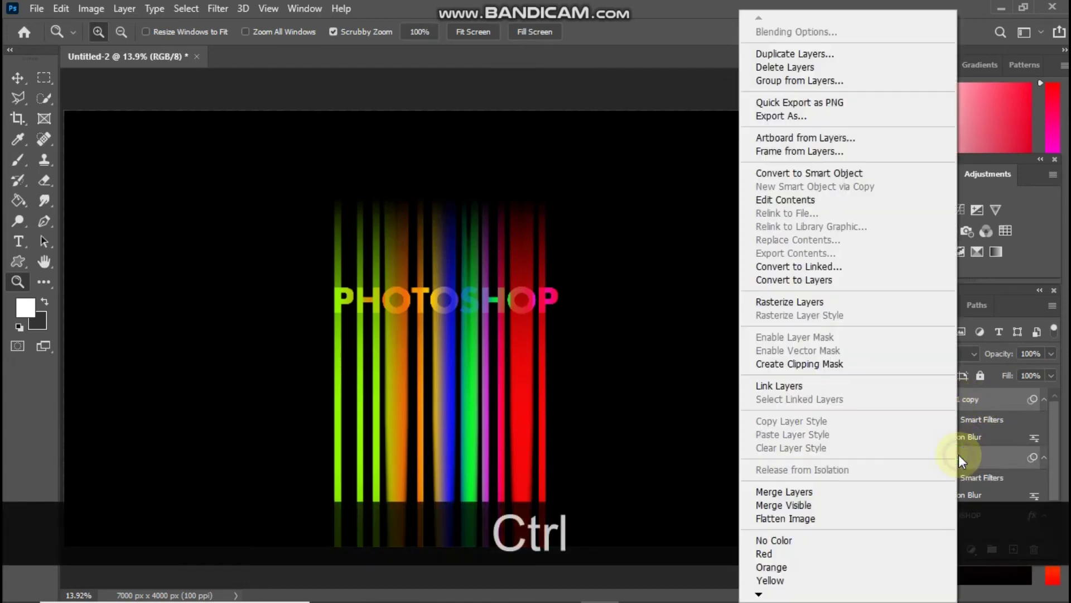
key(F1)
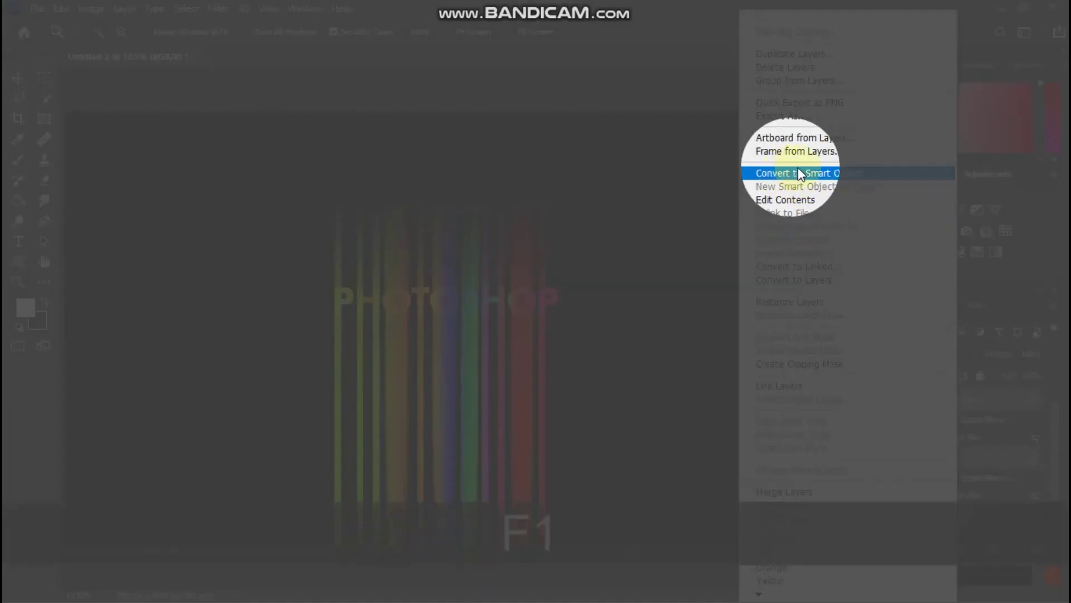
click(798, 173)
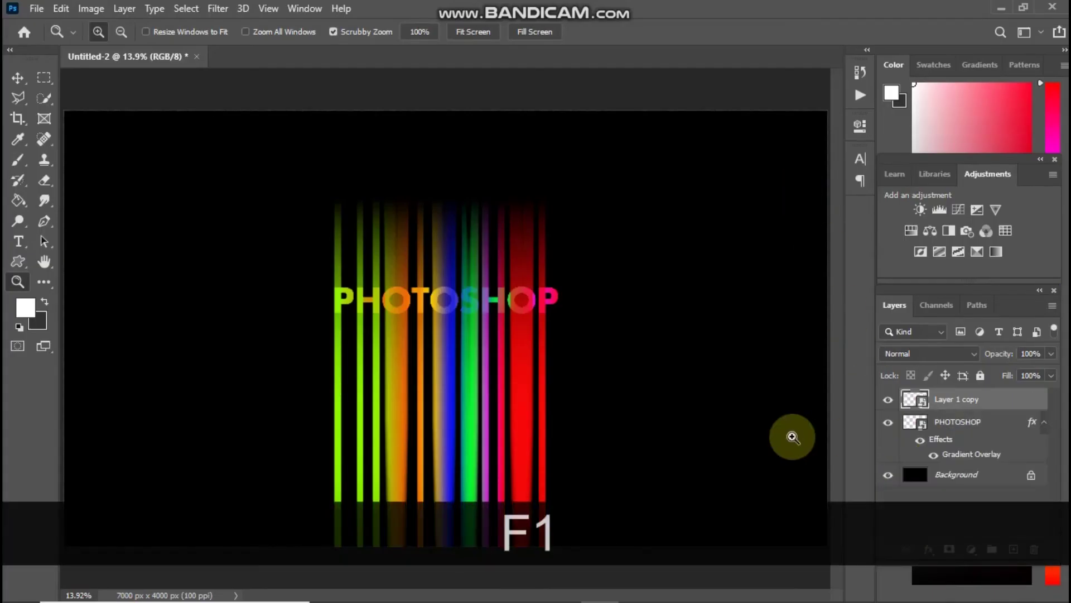
Rasterize the combined streak layer so that the Eraser tool can be used on it.
click(449, 203)
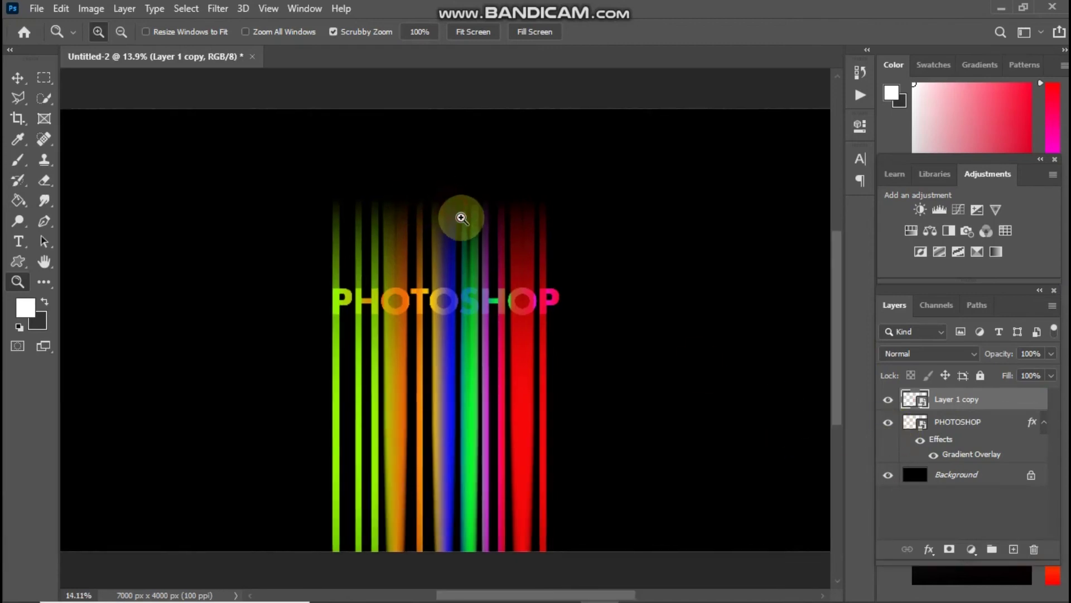
click(43, 180)
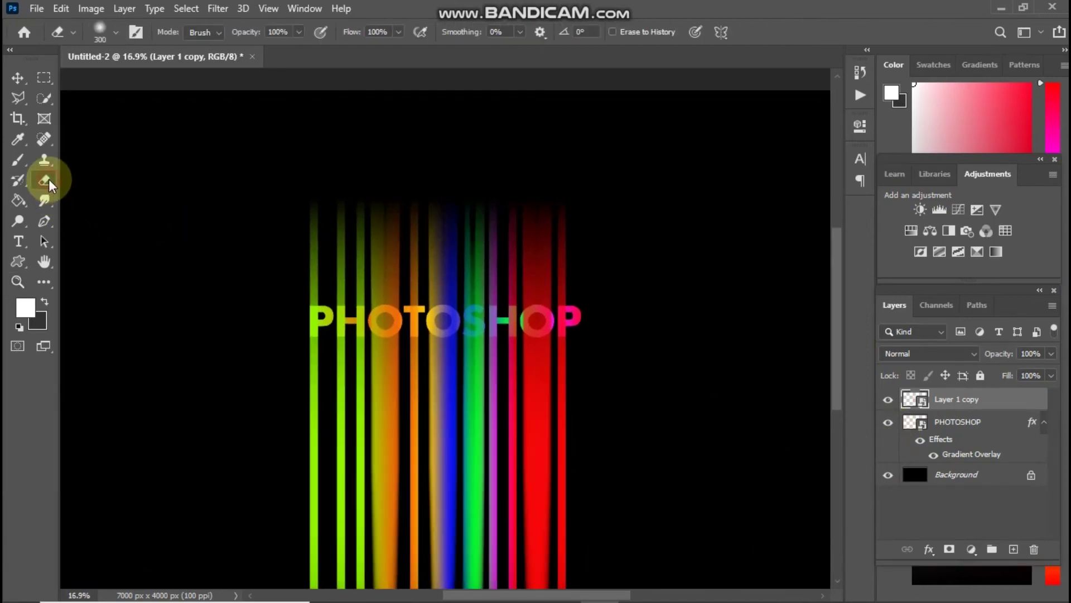
click(439, 226)
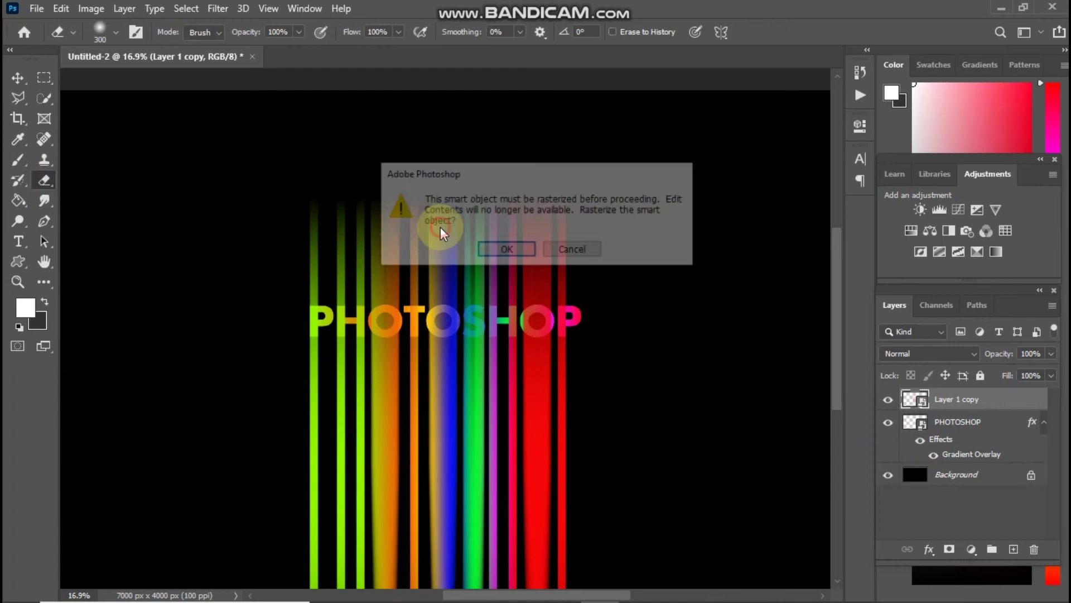
click(505, 257)
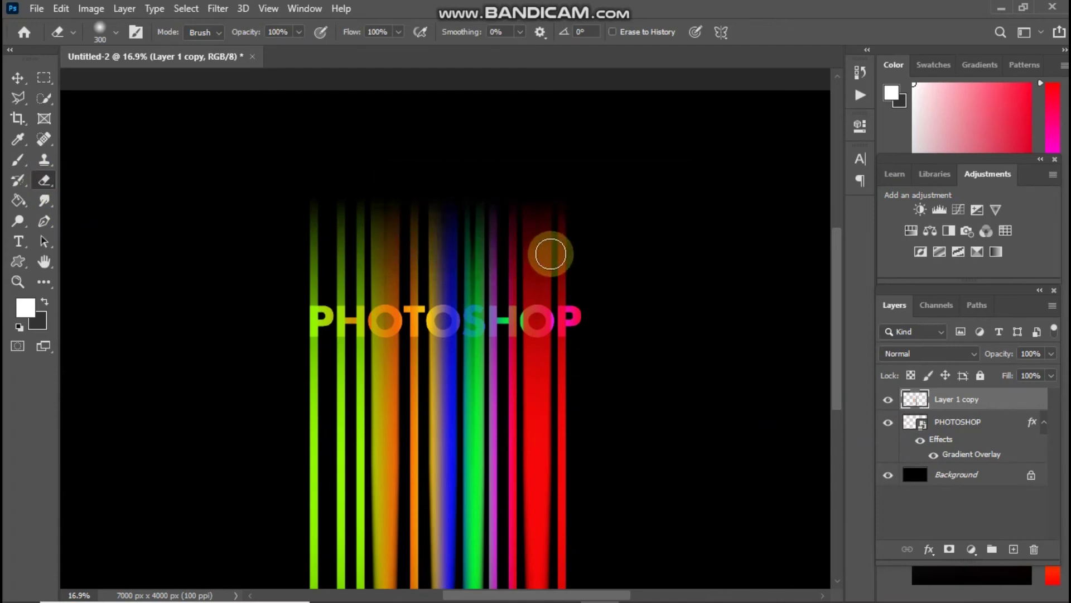
Set the soft round eraser to 1457 px with 0% hardness and erase the colour streaks above the PHOTOSHOP text.
right_click(551, 254)
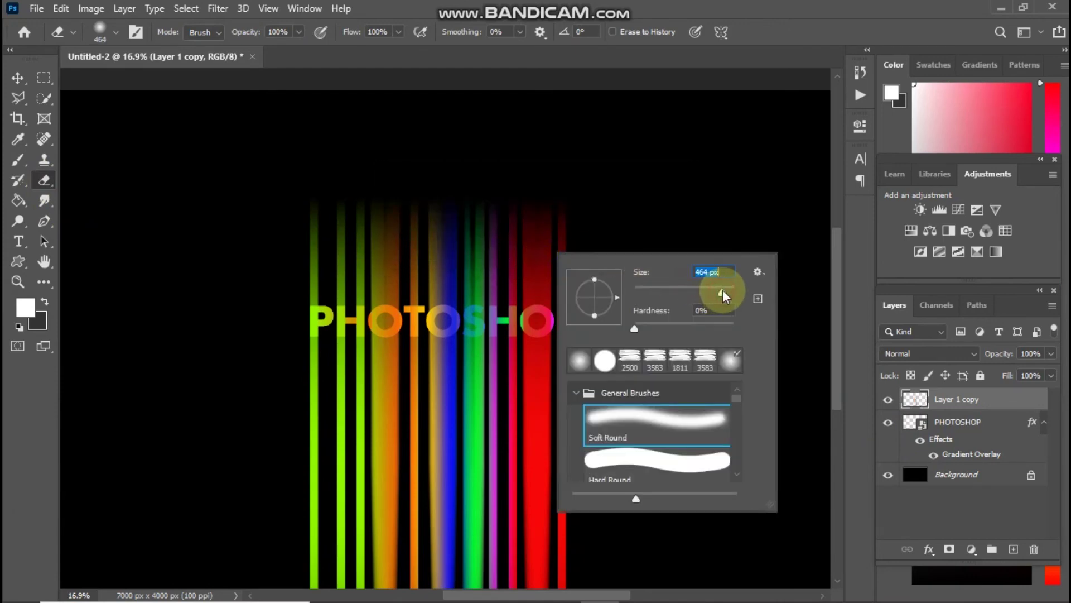
drag(722, 290, 726, 291)
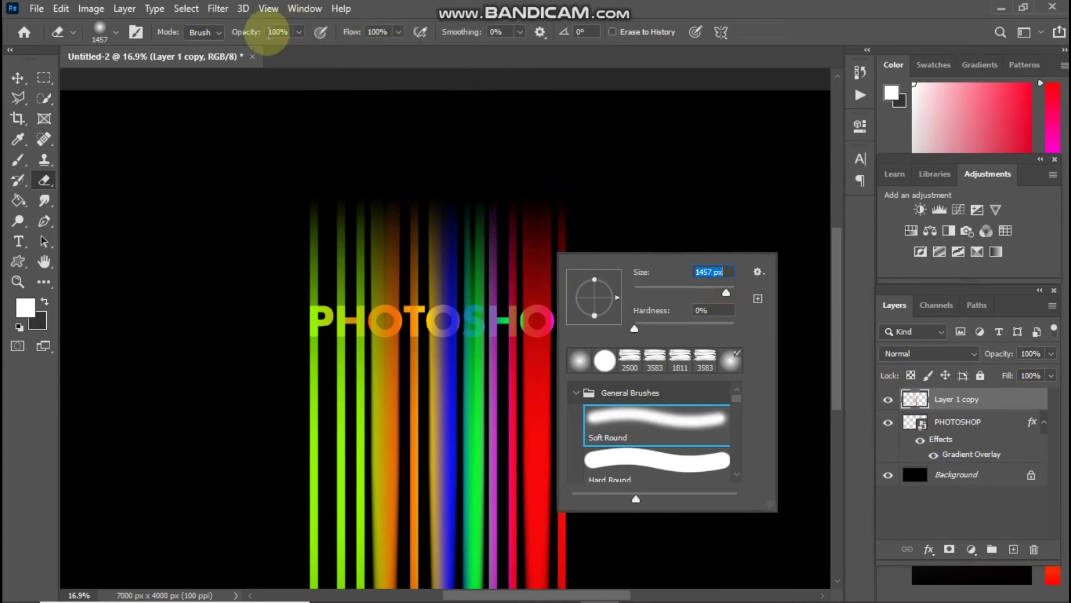
click(583, 171)
mouse_move(585, 169)
mouse_down()
mouse_move(526, 149)
mouse_move(568, 206)
mouse_move(533, 191)
mouse_move(524, 203)
mouse_move(596, 218)
mouse_move(568, 232)
mouse_move(591, 247)
mouse_move(607, 241)
mouse_move(467, 205)
mouse_move(353, 198)
mouse_move(300, 219)
mouse_move(318, 235)
mouse_move(485, 226)
mouse_move(461, 222)
mouse_up()
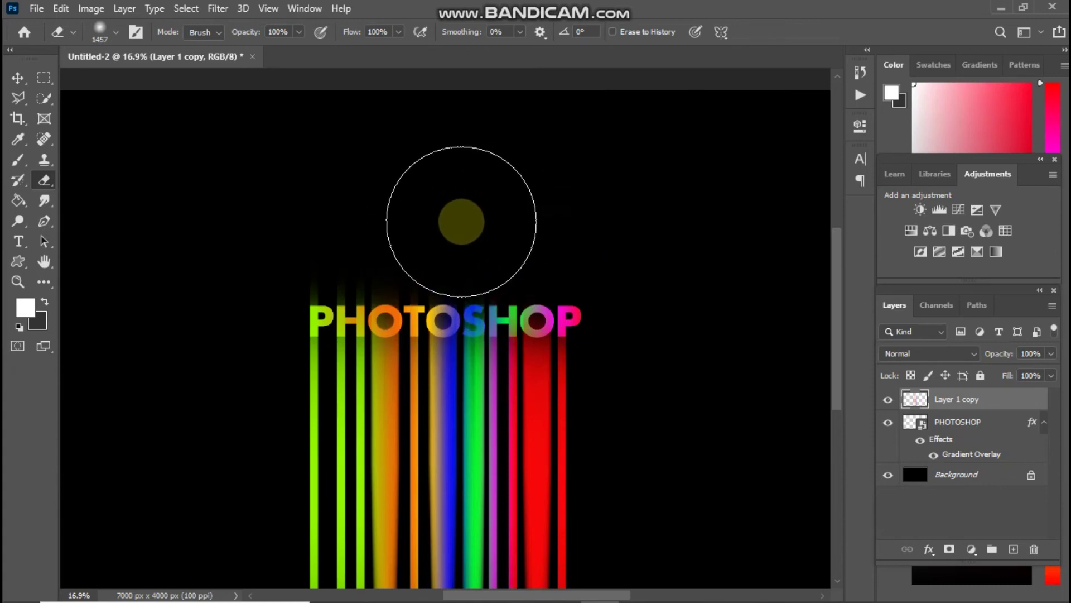
Reduce the soft eraser to 500 px and erase the remaining streak traces directly above the PHOTOSHOP letters.
key(bracketleft)
key(bracketleft)
key(bracketleft)
key(bracketleft)
key(bracketleft)
key(bracketleft)
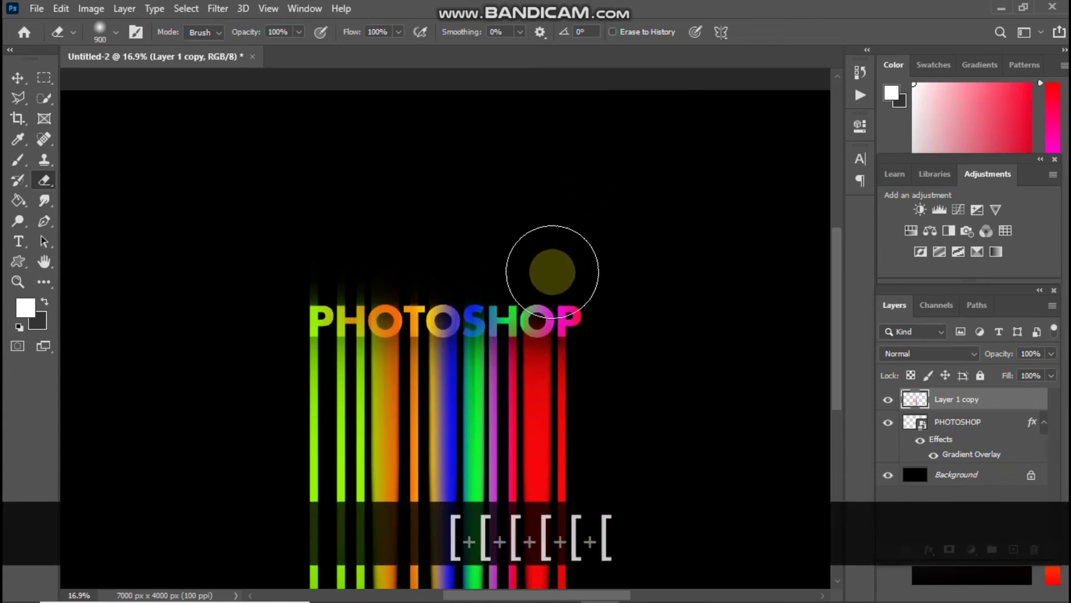
key(bracketleft)
key(bracketleft)
key(bracketleft)
key(bracketleft)
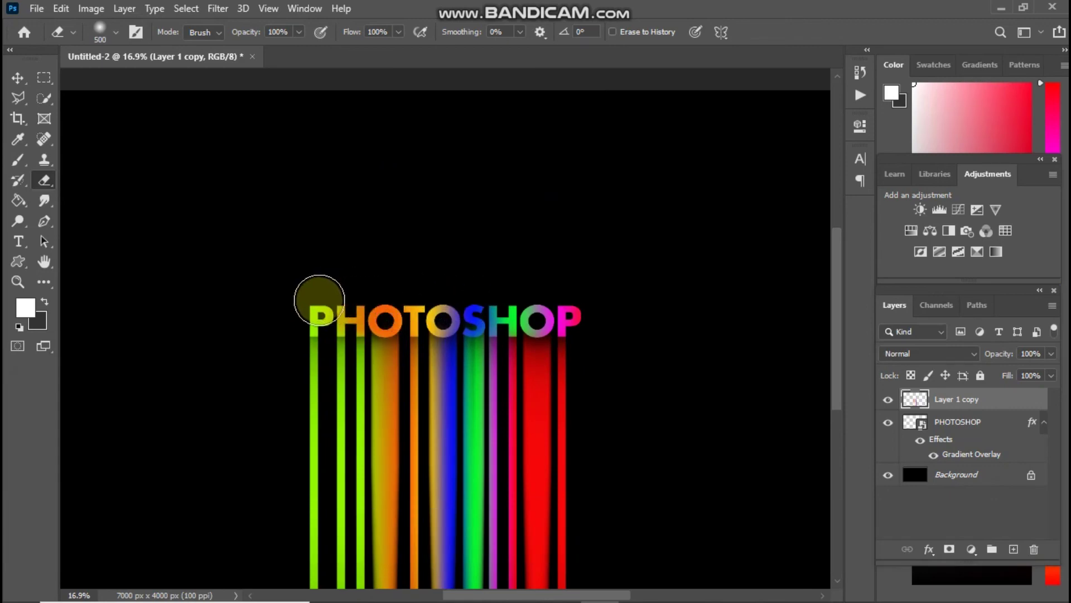
Enlarge the soft eraser to 1500 px and erase the lower ends of the colour streaks in a rounded fade.
click(22, 283)
drag(351, 287, 466, 349)
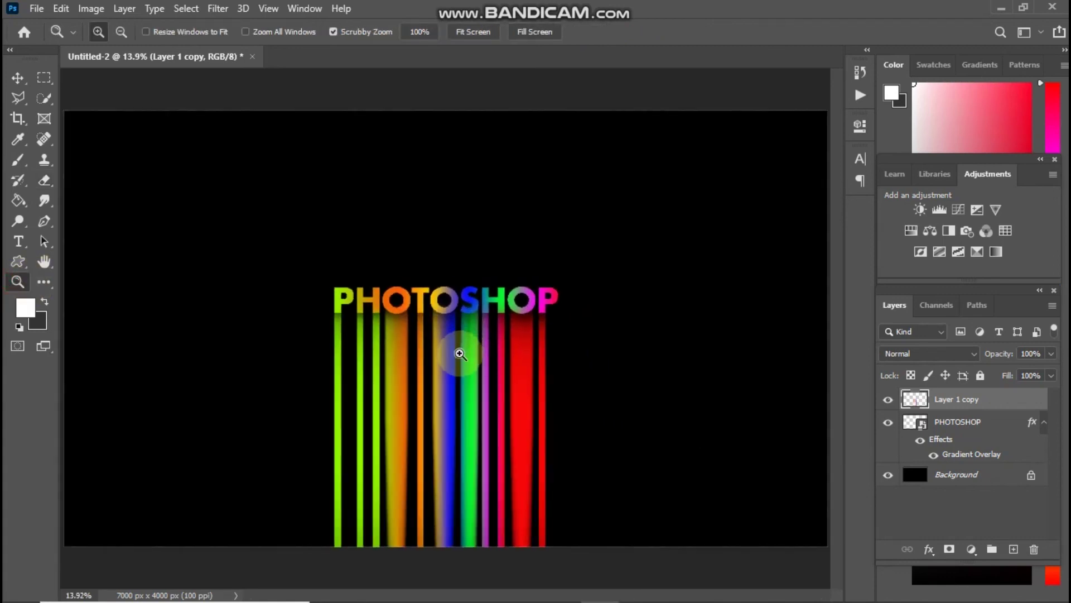
click(44, 180)
key(bracketright)
key(bracketright)
key(bracketright)
key(bracketright)
key(bracketright)
key(bracketright)
key(bracketright)
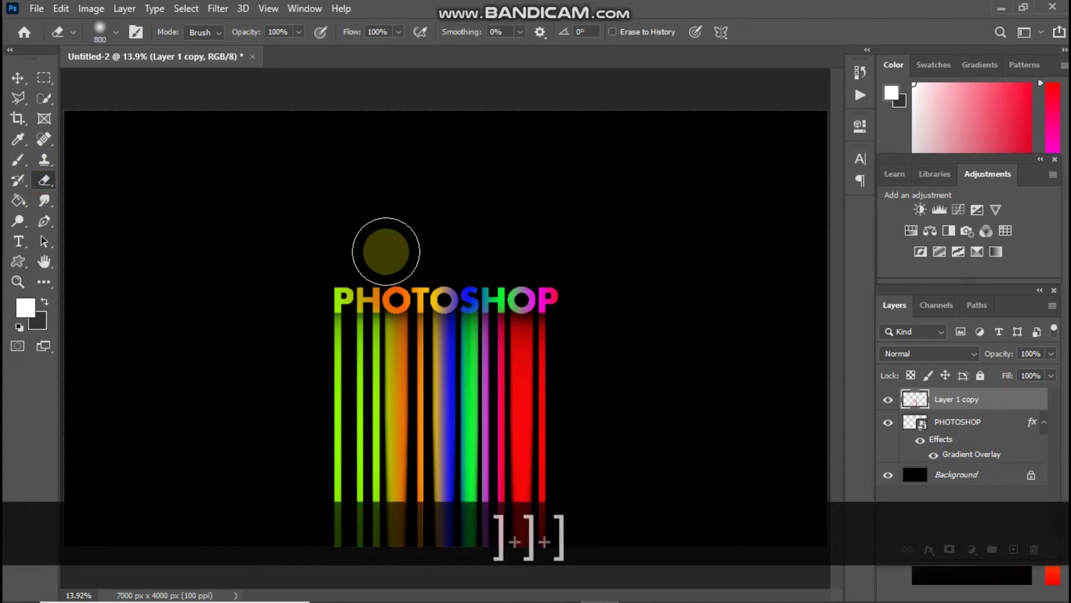
key(bracketright)
key(bracketright)
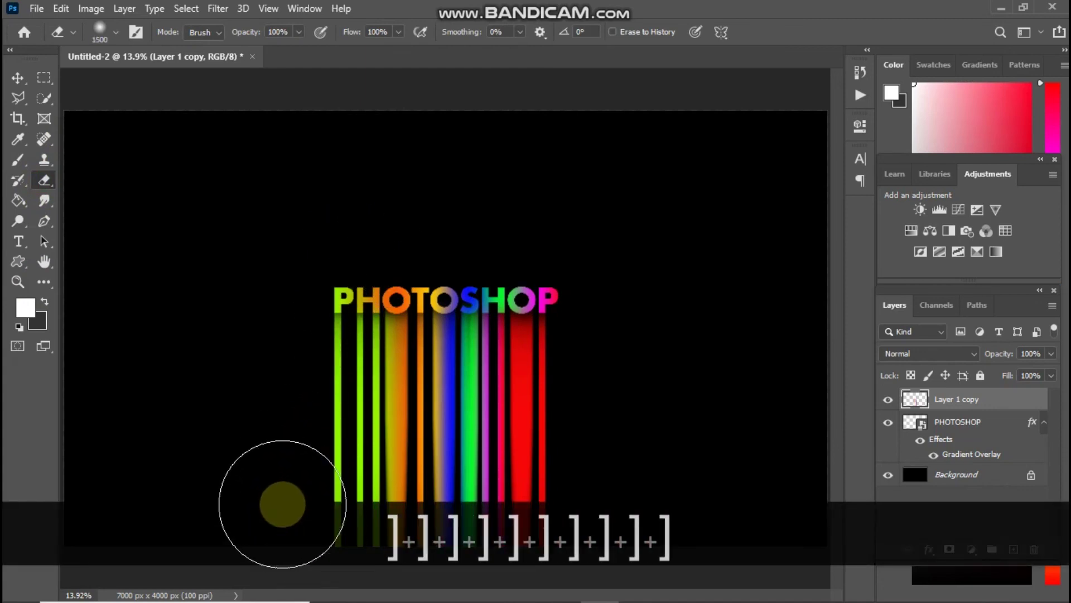
mouse_move(284, 523)
mouse_down()
mouse_move(311, 545)
mouse_move(387, 566)
mouse_move(476, 562)
mouse_move(580, 510)
mouse_move(536, 507)
mouse_move(478, 567)
mouse_move(342, 546)
mouse_move(311, 470)
mouse_move(402, 567)
mouse_move(536, 557)
mouse_move(578, 537)
mouse_move(585, 509)
mouse_move(461, 537)
mouse_up()
Merge the streak layer, the PHOTOSHOP text layer and the black background into a single layer.
click(17, 283)
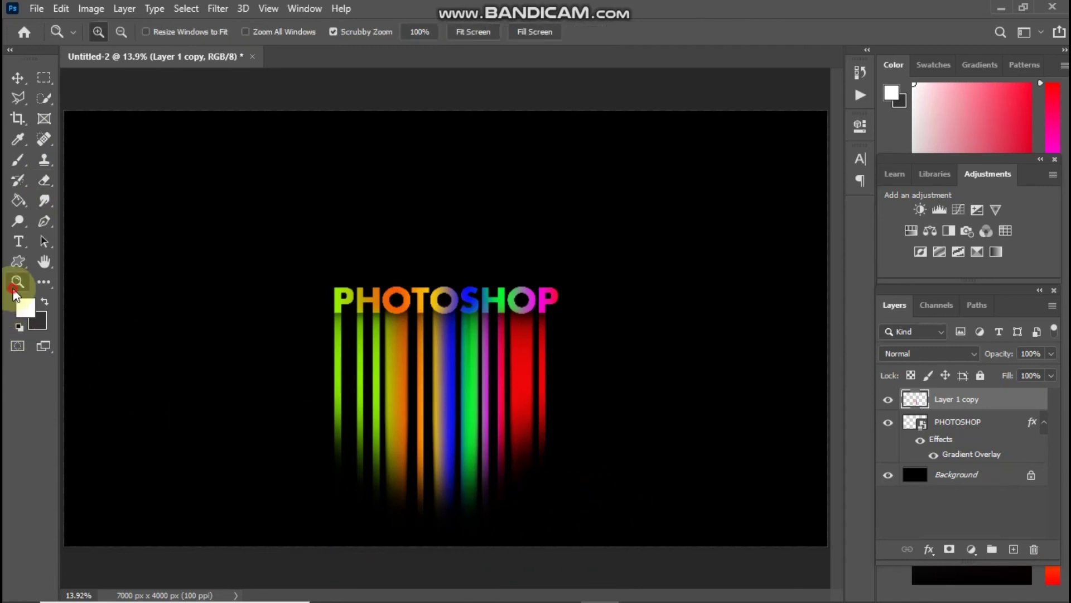
mouse_move(462, 324)
mouse_down()
mouse_move(476, 321)
mouse_move(447, 322)
mouse_move(472, 323)
mouse_up()
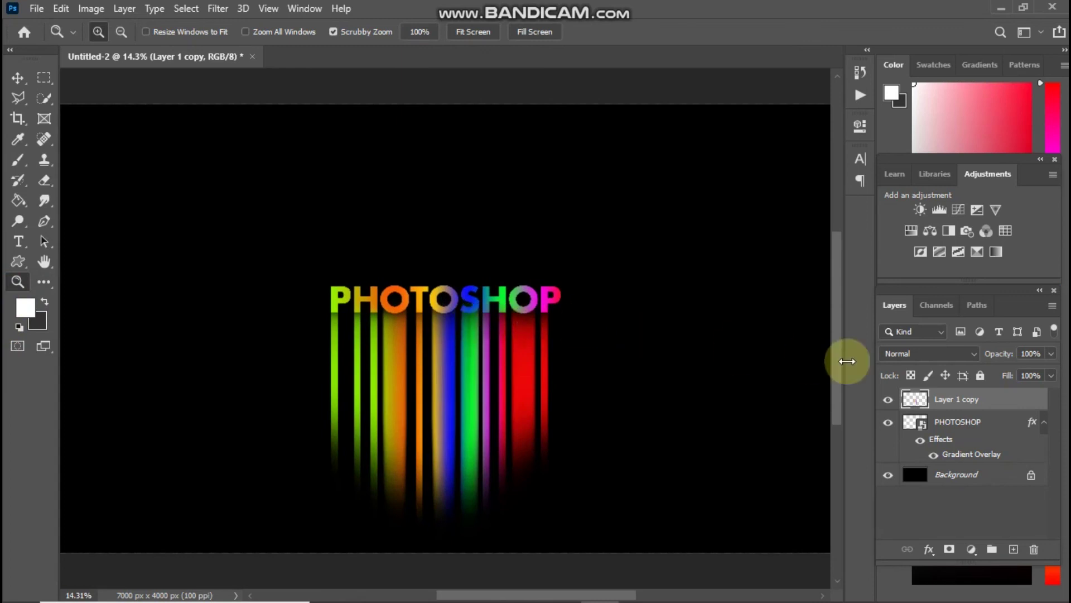
key(ctrl+shift+e)
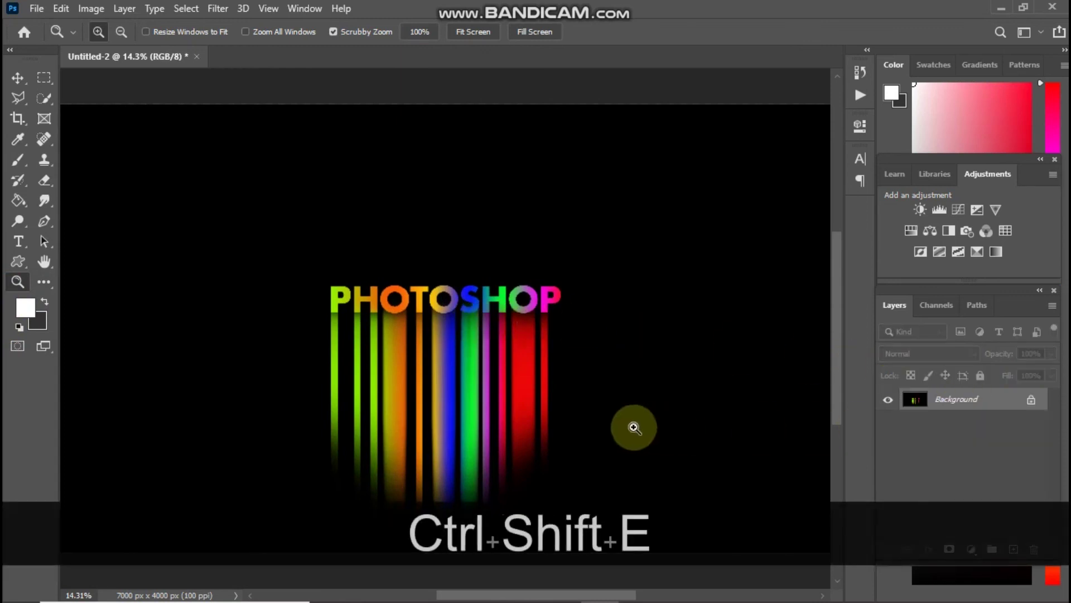
drag(441, 409, 450, 438)
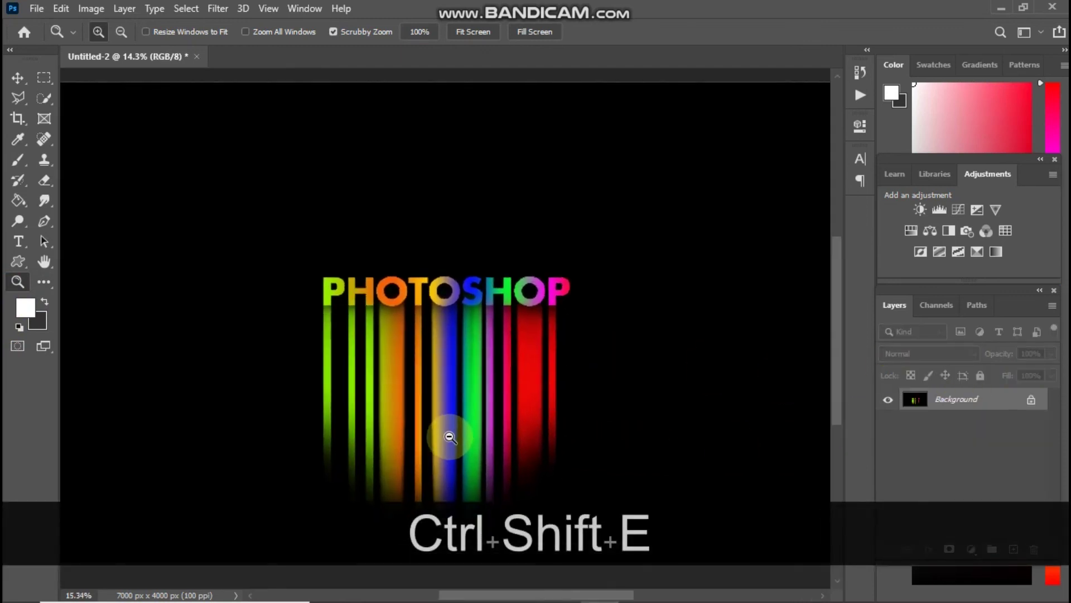
click(438, 328)
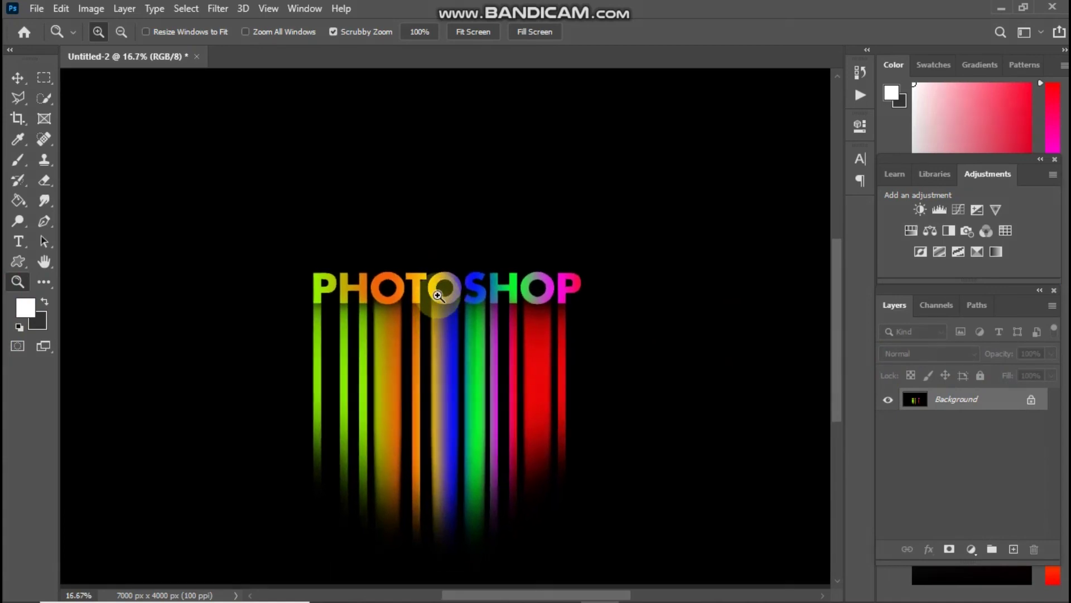